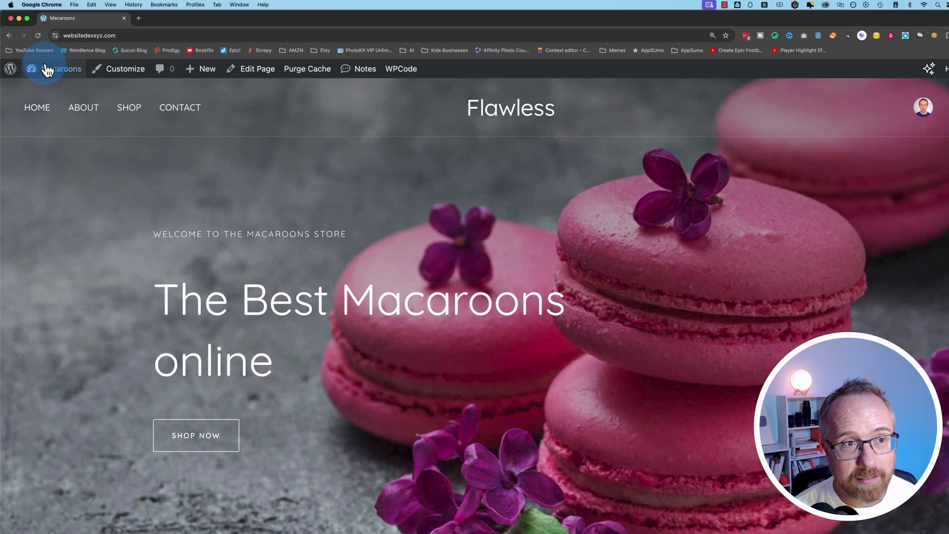
Go from the dashboard to the Appearance > Menus editor for Main Nav.
mouse_move(46, 64)
click(43, 87)
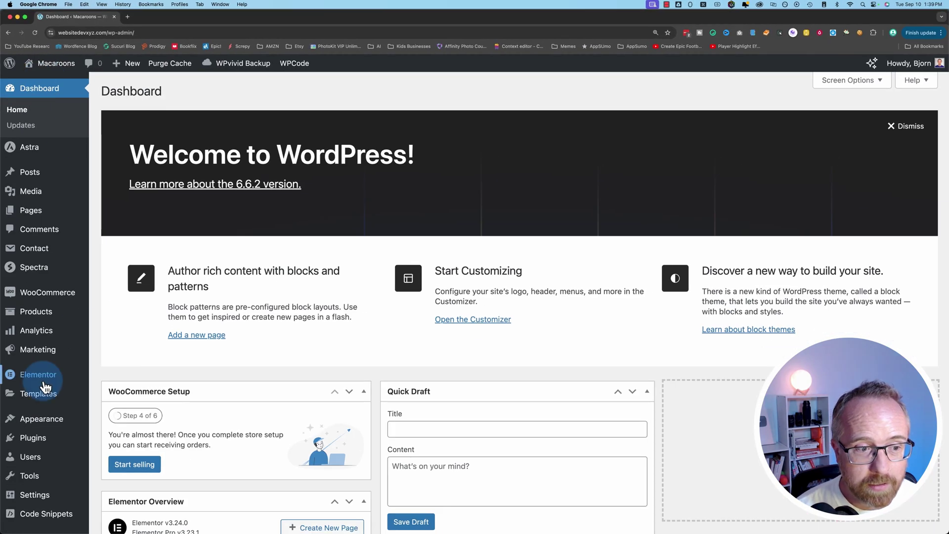
scroll(44, 379, down, 3)
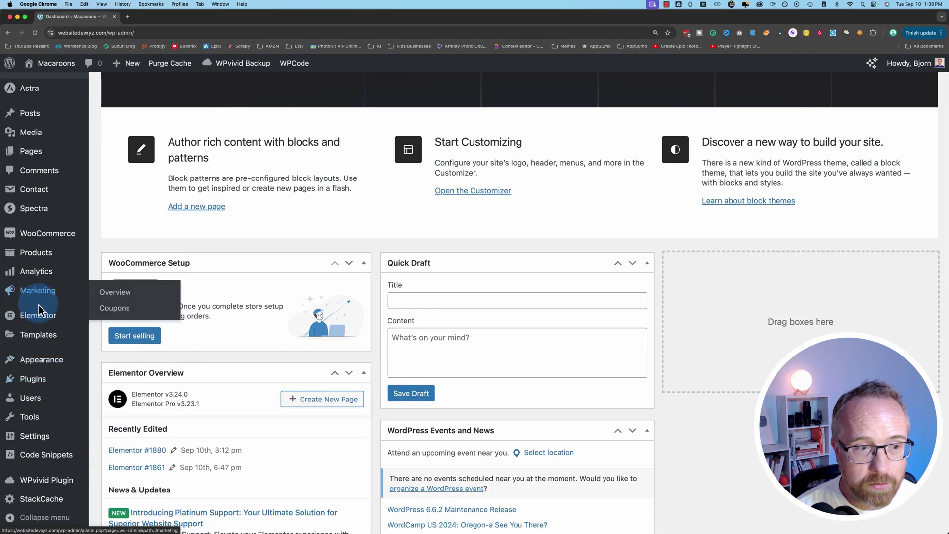
mouse_move(41, 360)
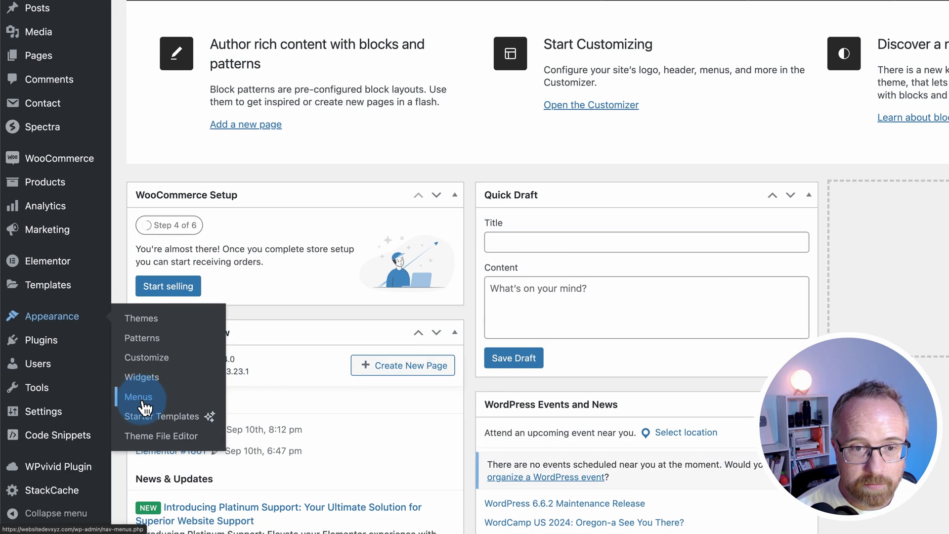
click(142, 400)
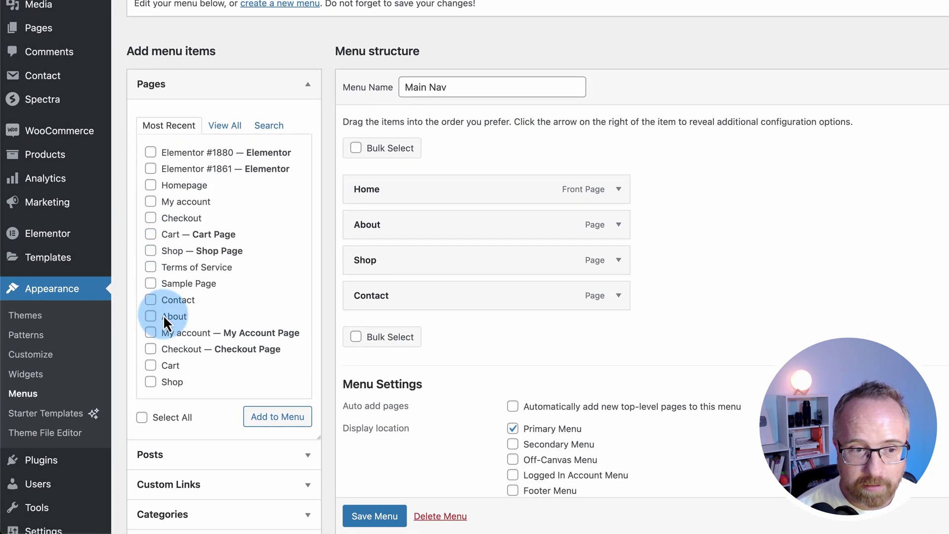
Add the My account page to Main Nav as a fifth item after Contact.
click(150, 333)
click(278, 417)
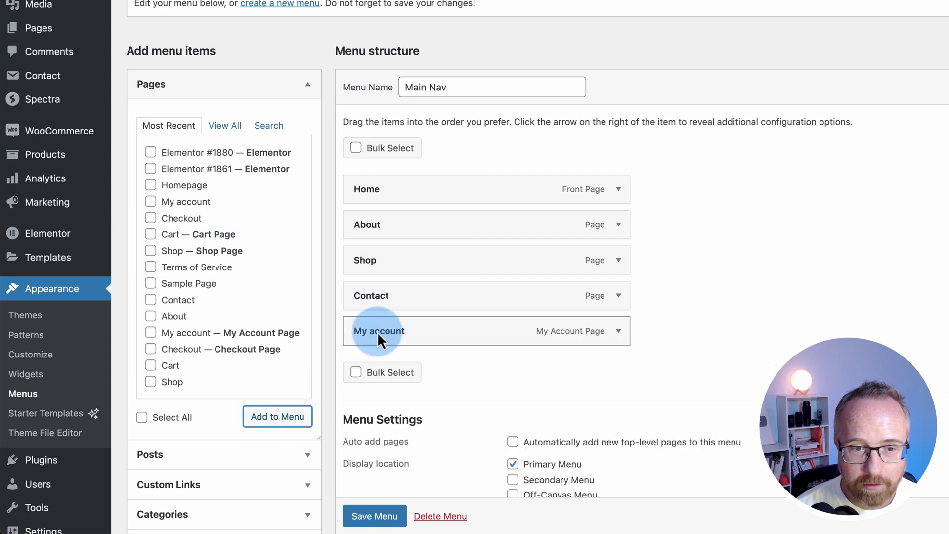
mouse_move(378, 332)
mouse_down()
mouse_move(420, 331)
mouse_move(382, 335)
mouse_move(393, 330)
mouse_move(375, 326)
mouse_up()
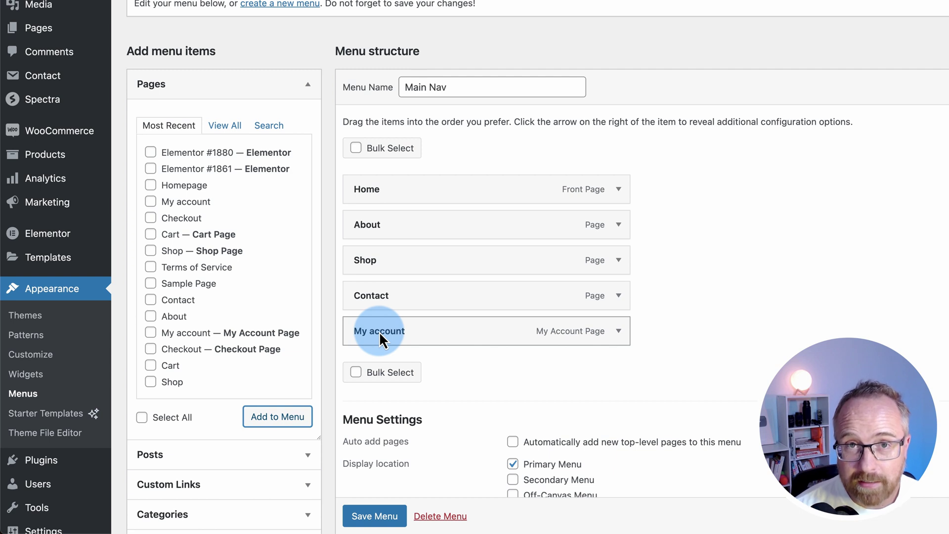
Delete My account from Main Nav and save it with Home, About, Shop and Contact.
scroll(386, 494, down, 3)
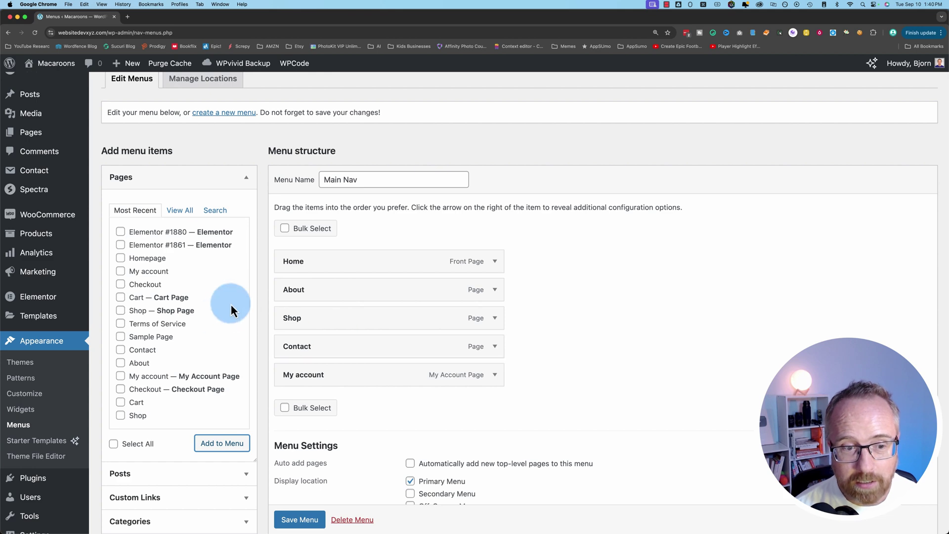
scroll(420, 380, down, 2)
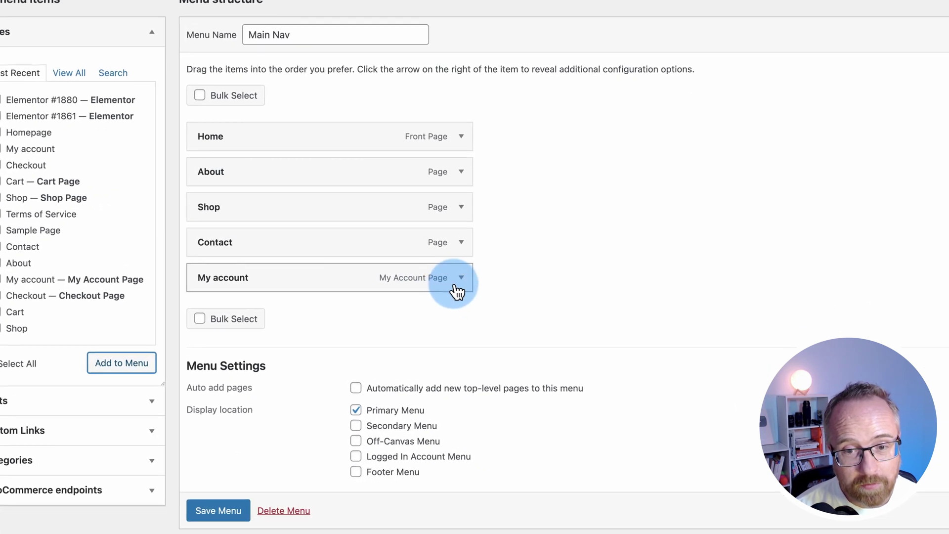
click(492, 329)
click(240, 443)
click(247, 472)
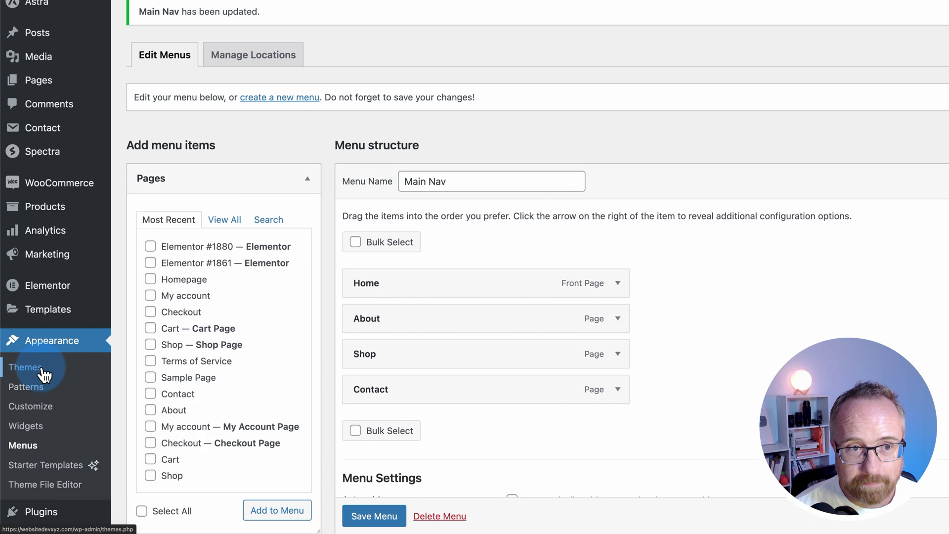
Activate the Twenty Twenty-Four theme in place of Astra.
click(42, 370)
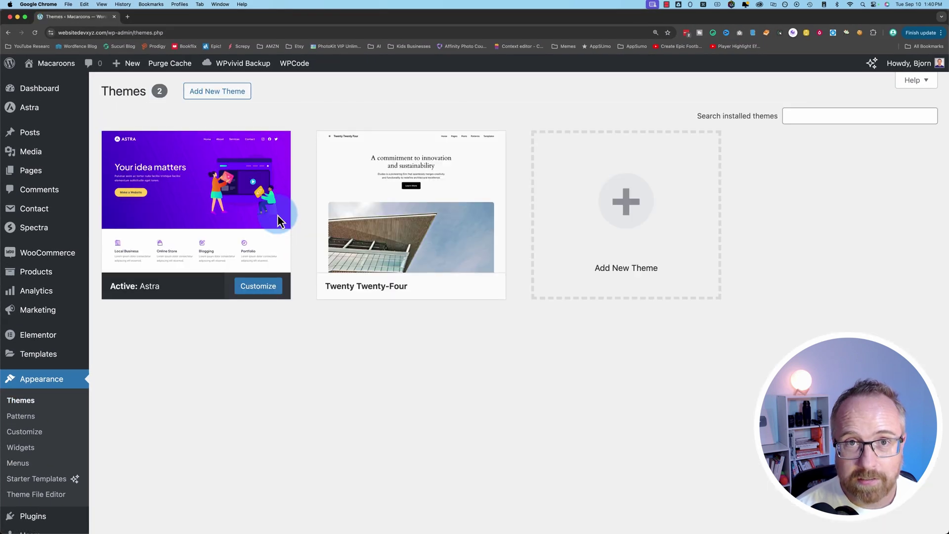
mouse_move(408, 197)
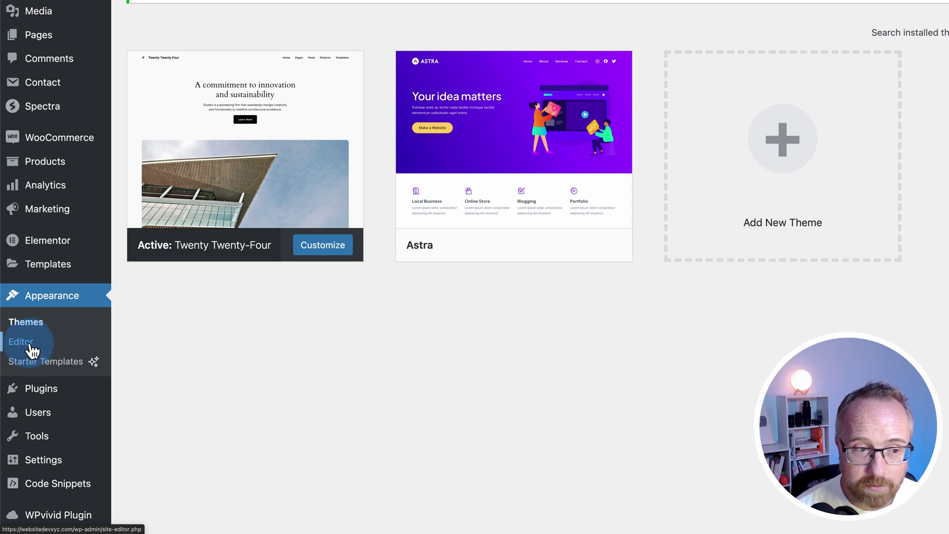
Preview the live site with Twenty Twenty-Four, then return to the Site Editor's Design panel.
click(21, 342)
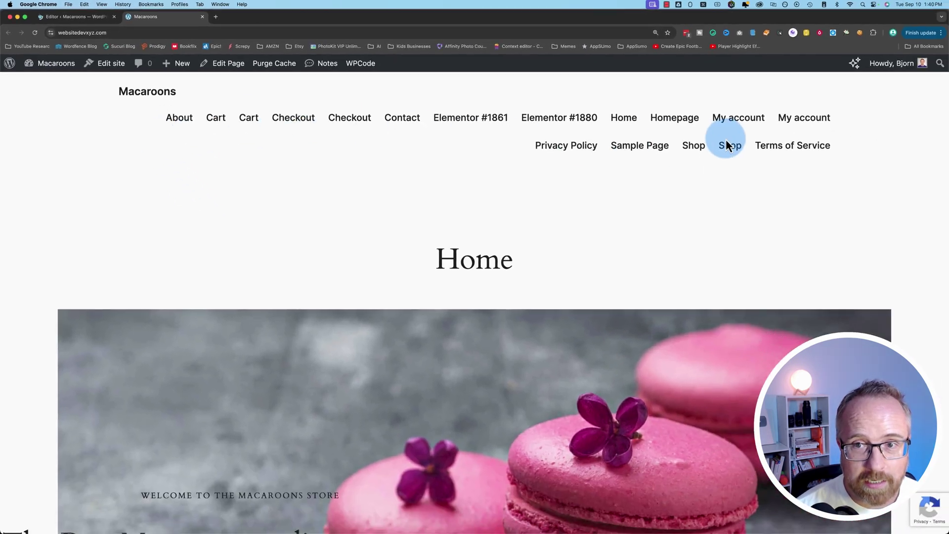
scroll(385, 387, down, 5)
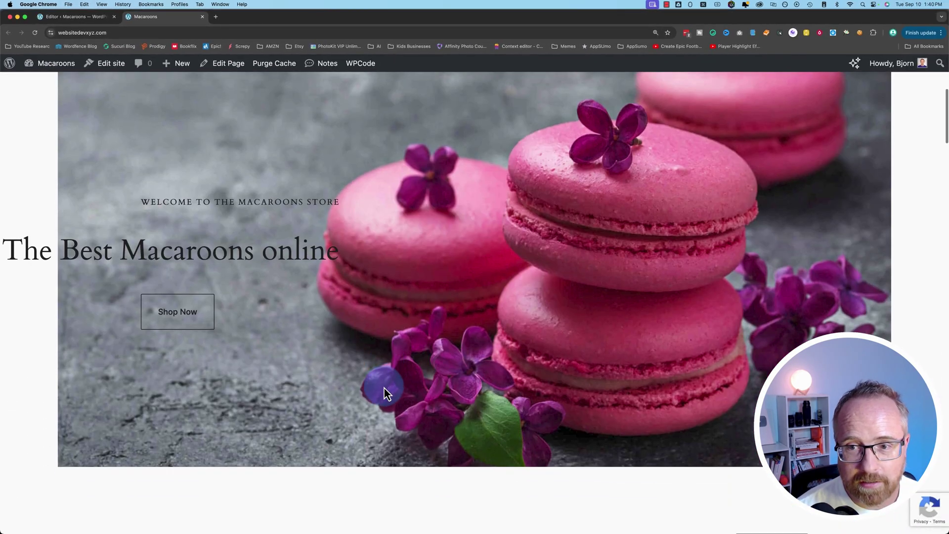
scroll(369, 449, up, 5)
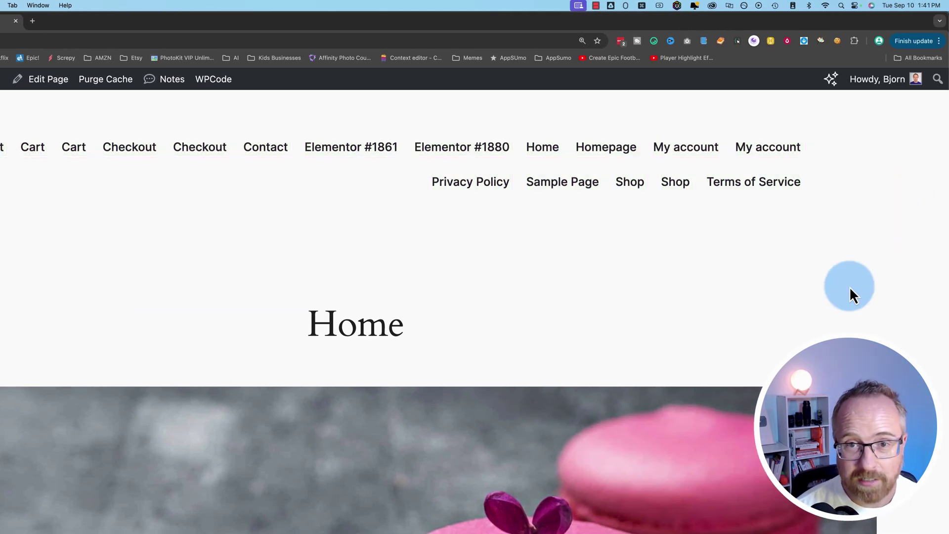
click(121, 30)
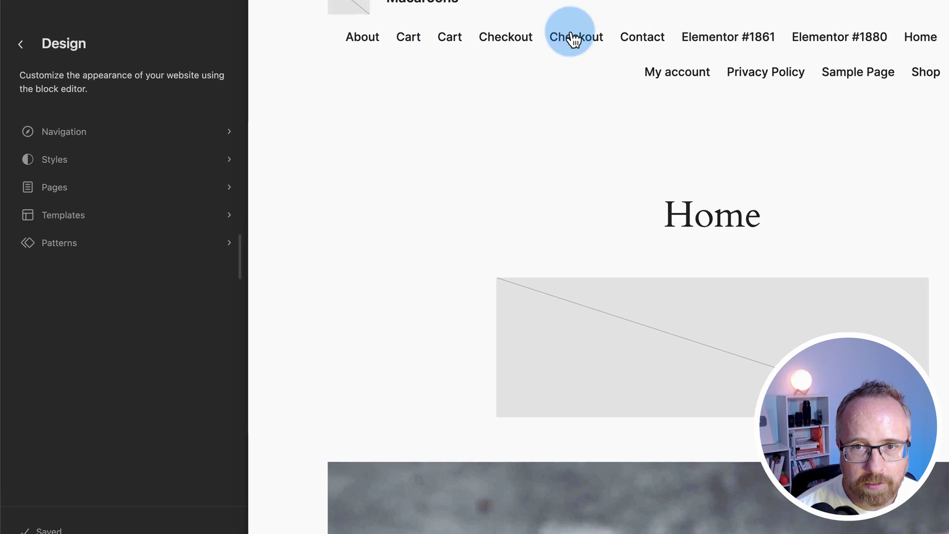
Convert the Navigation's automatic page list into separate page items by confirming the Edit Page List prompt.
click(163, 133)
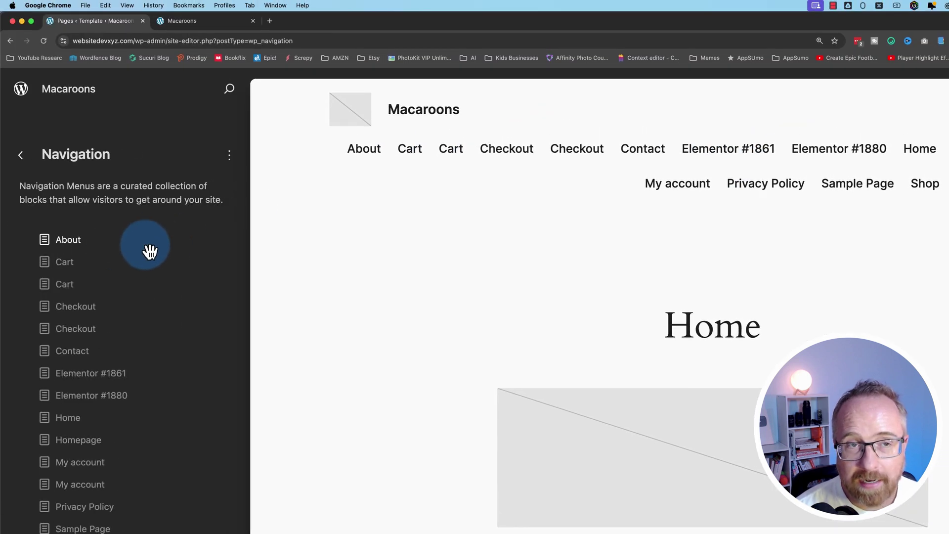
click(71, 240)
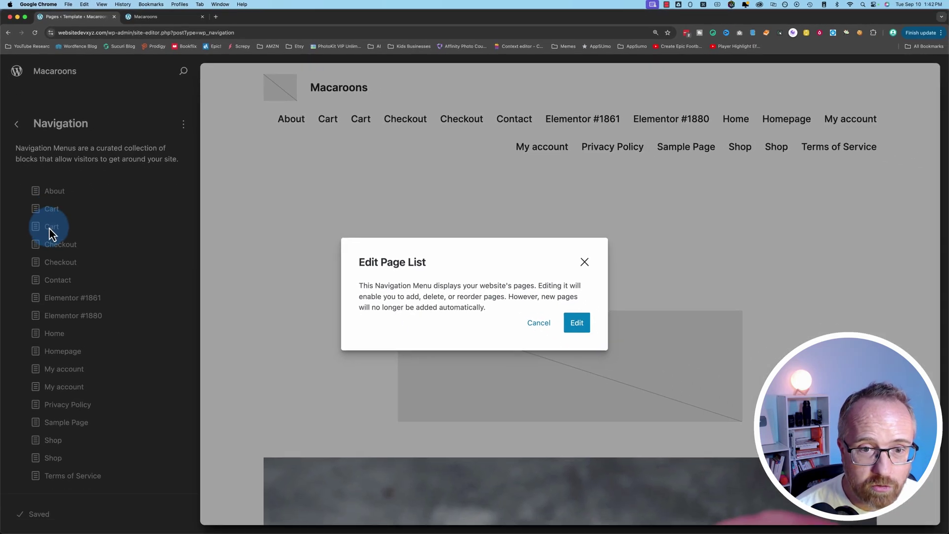
drag(373, 285, 361, 286)
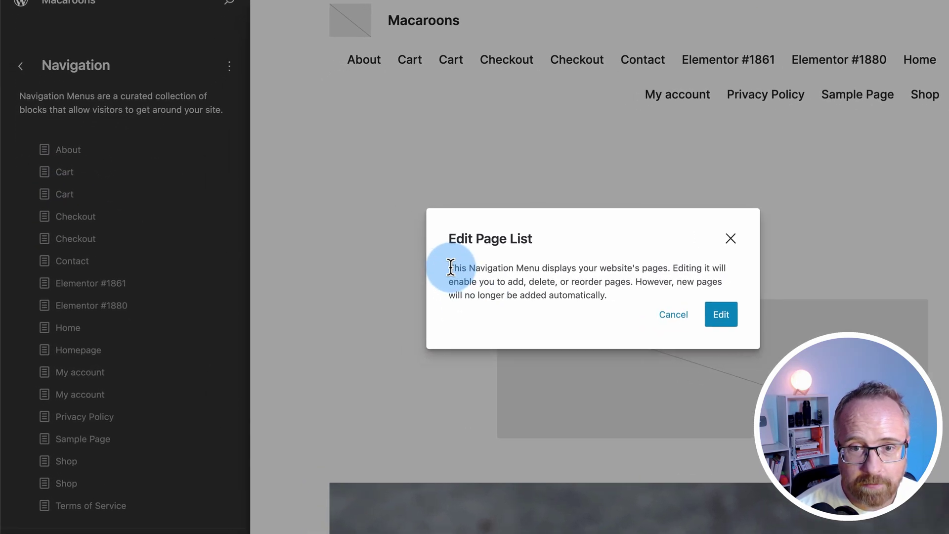
drag(451, 268, 448, 268)
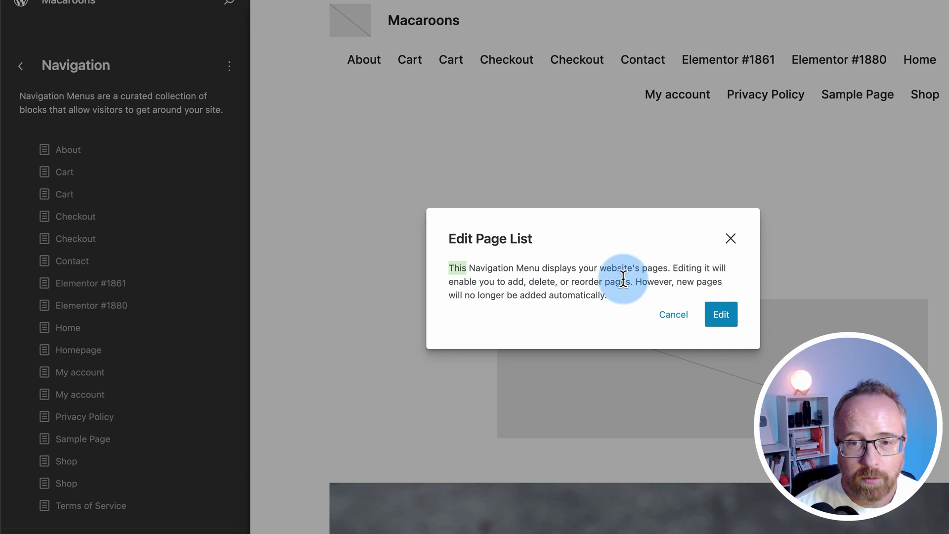
click(721, 316)
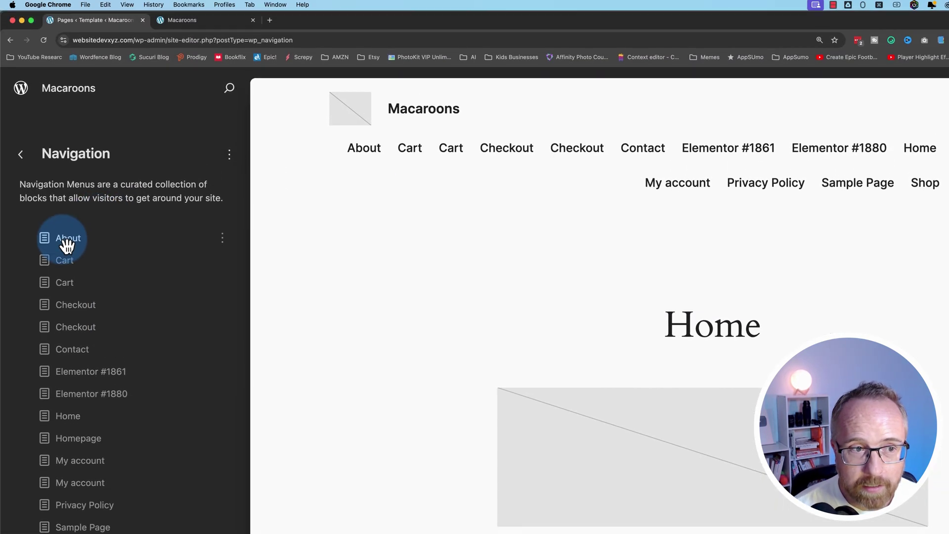
Move About down and remove both Checkout items from the navigation.
drag(66, 155, 79, 189)
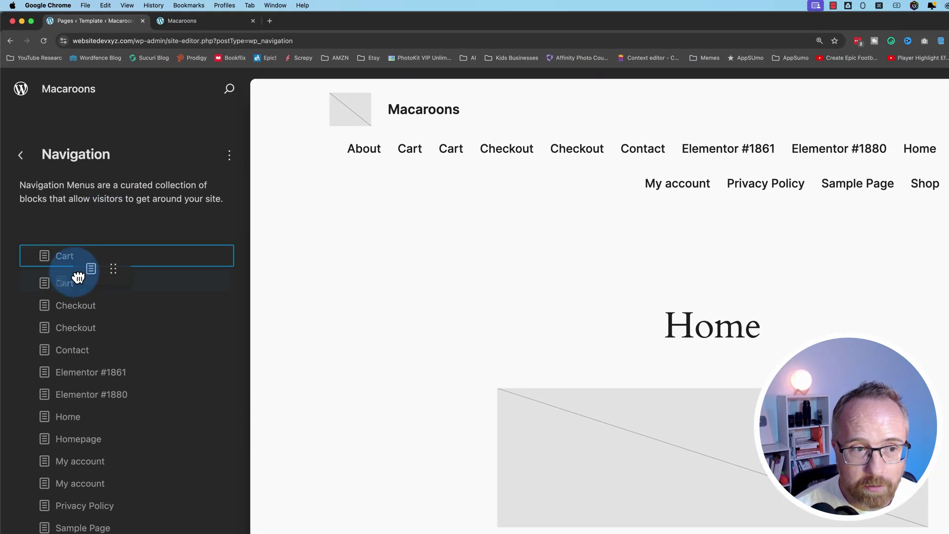
drag(78, 277, 71, 317)
click(223, 283)
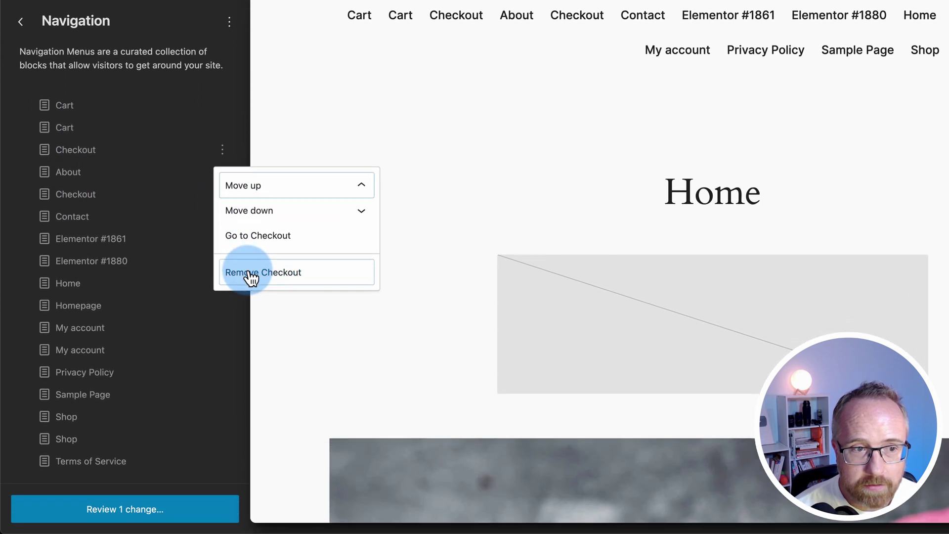
click(250, 409)
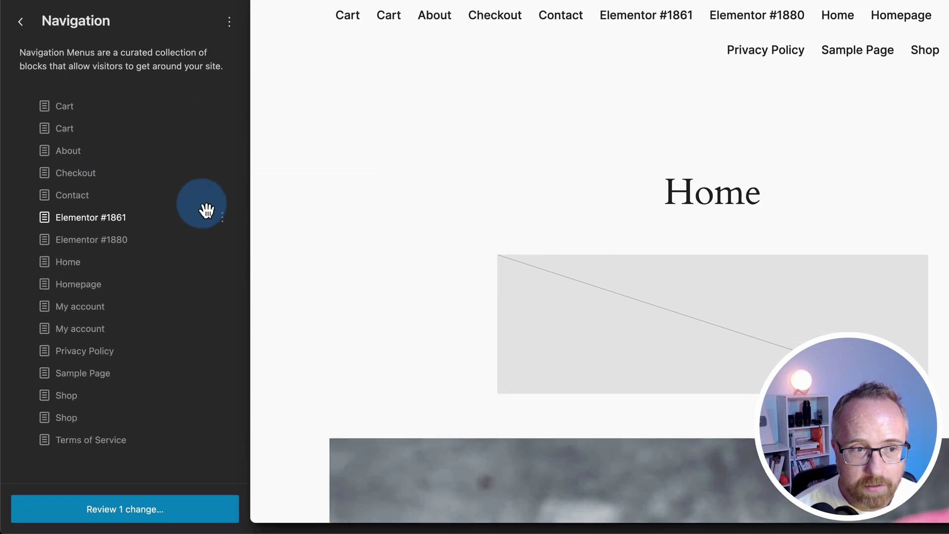
click(223, 173)
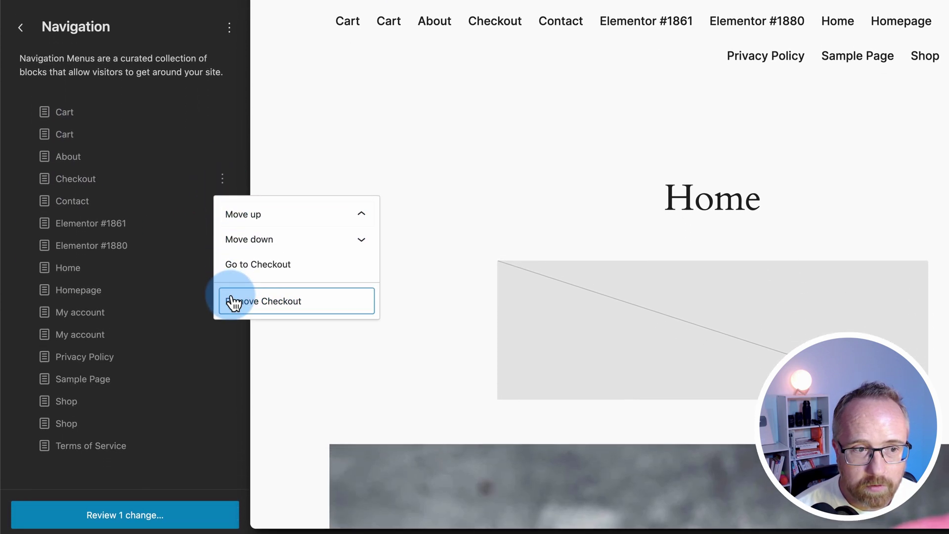
click(240, 297)
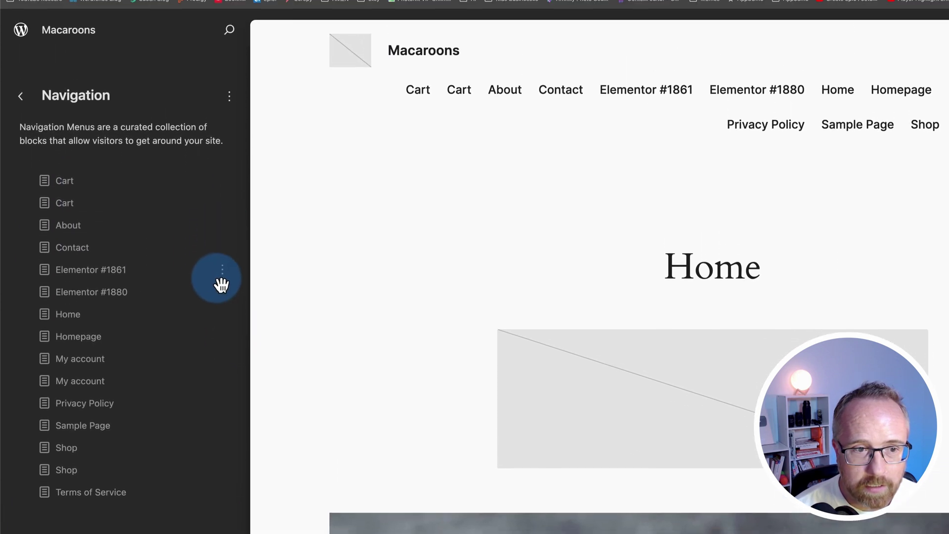
Remove Elementor #1861, Elementor #1880 and the duplicate My account, then nest About under the second Cart.
click(221, 279)
click(233, 396)
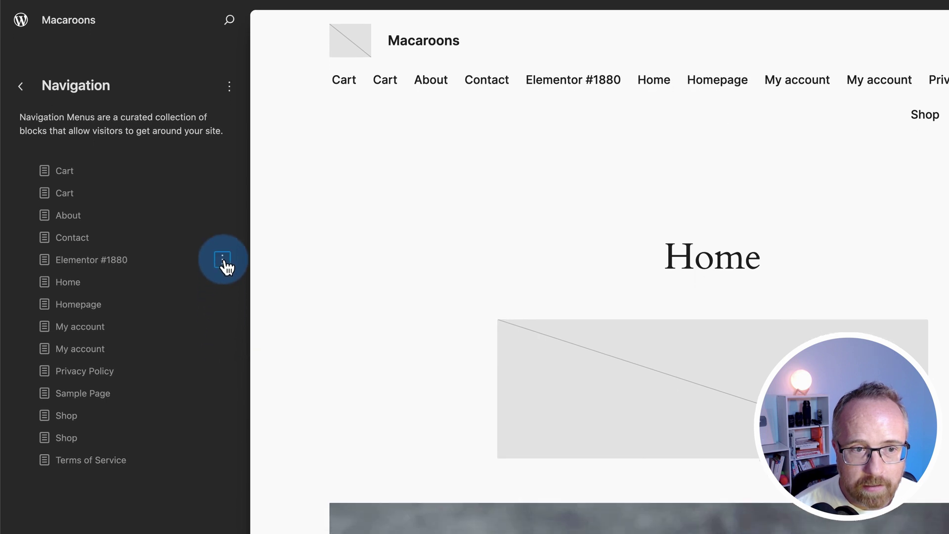
click(224, 261)
click(239, 387)
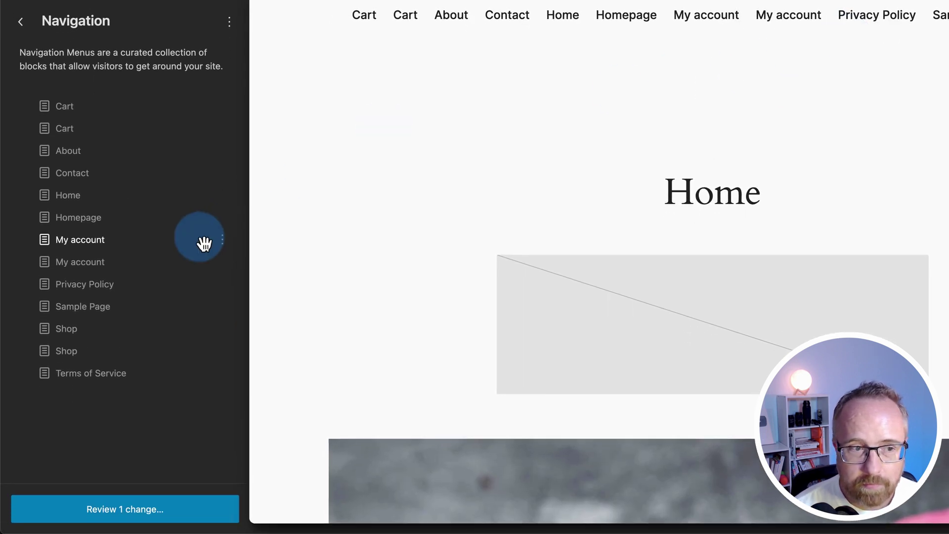
click(222, 240)
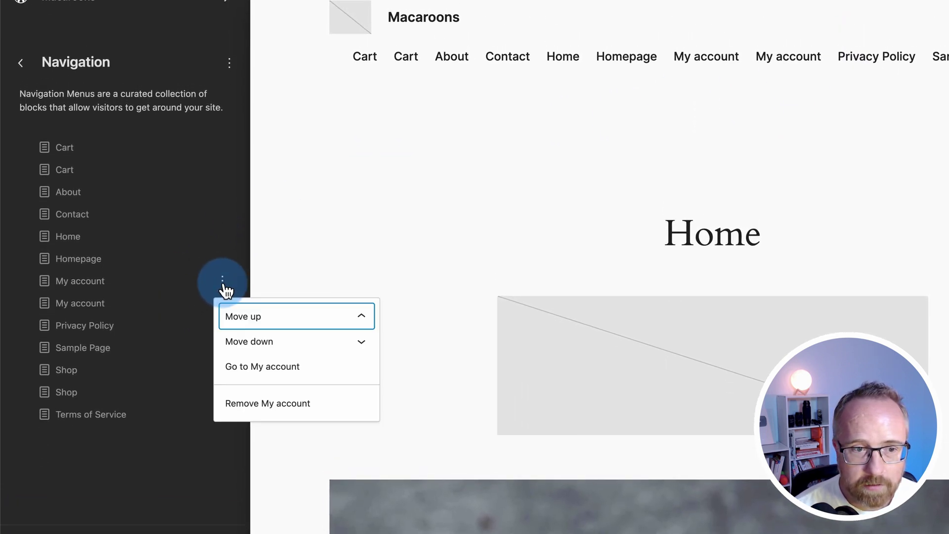
click(246, 410)
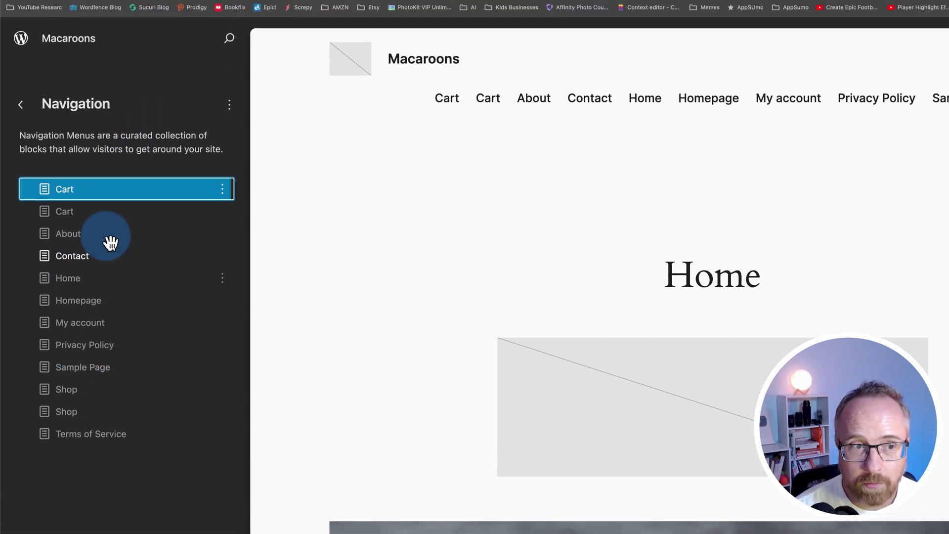
drag(72, 242, 91, 214)
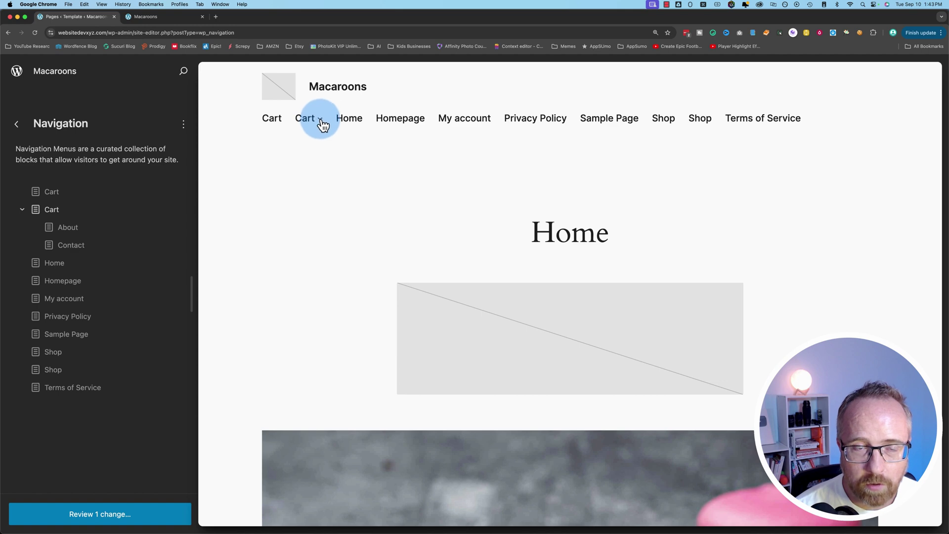
mouse_move(181, 214)
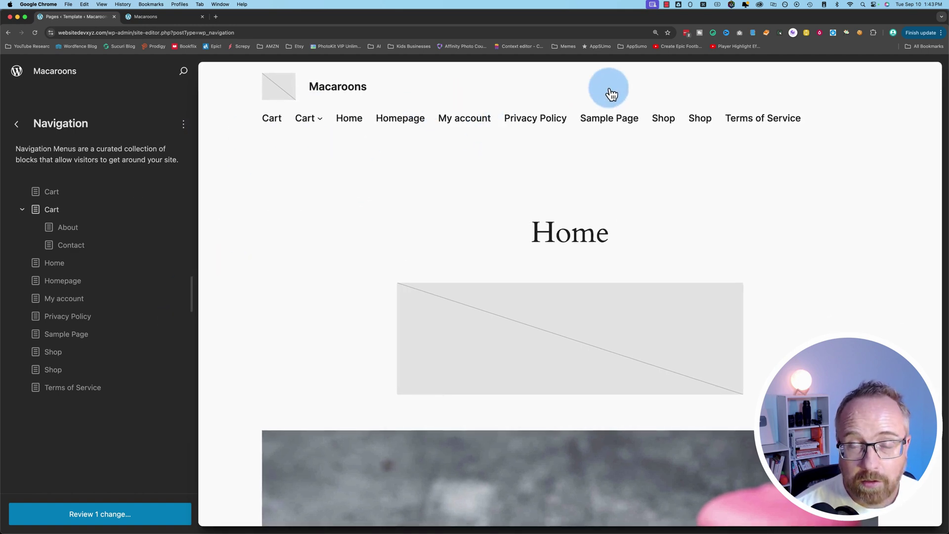
Edit the navigation menu and delete the duplicate Shop link.
click(184, 124)
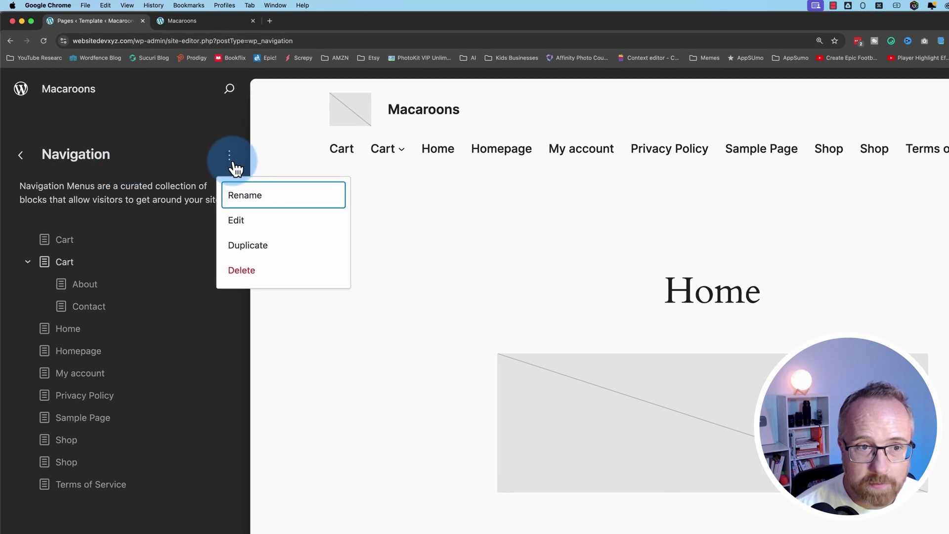
click(248, 221)
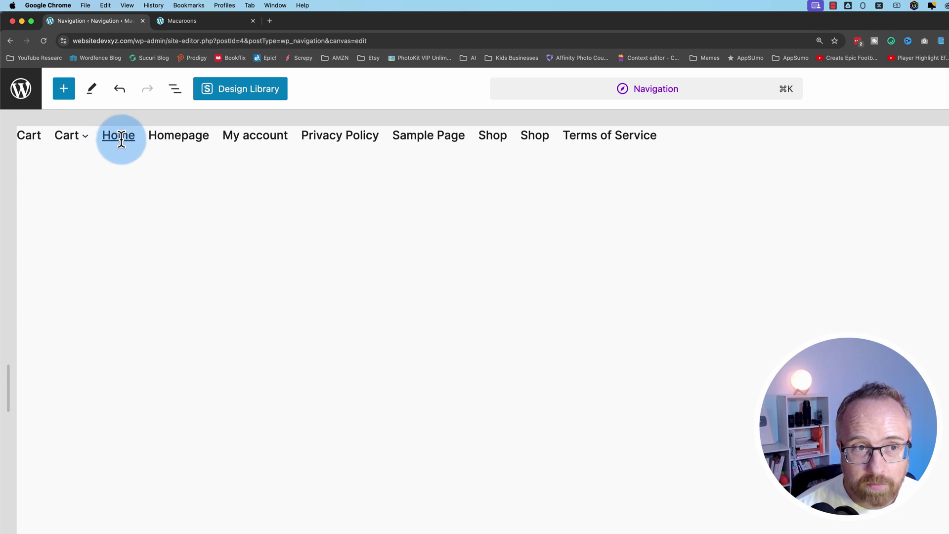
click(675, 138)
click(493, 135)
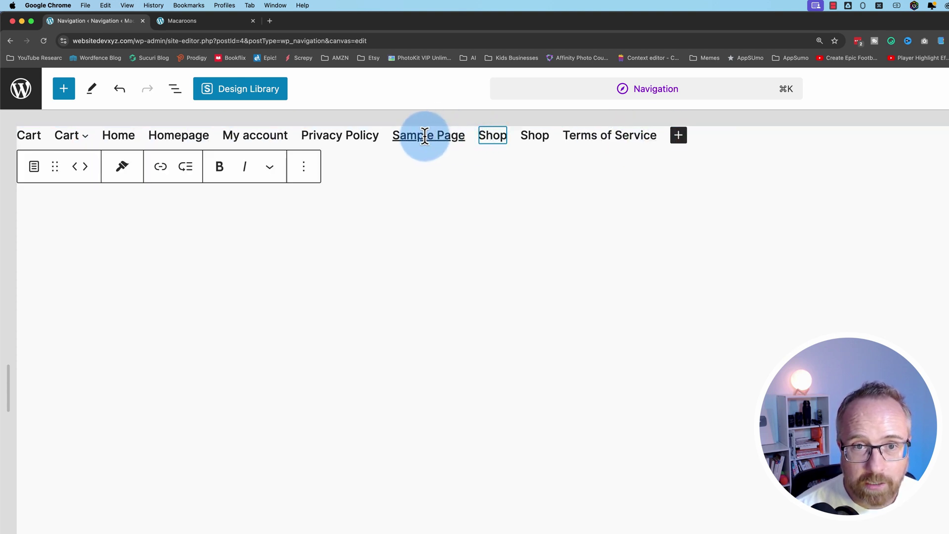
key(BackSpace)
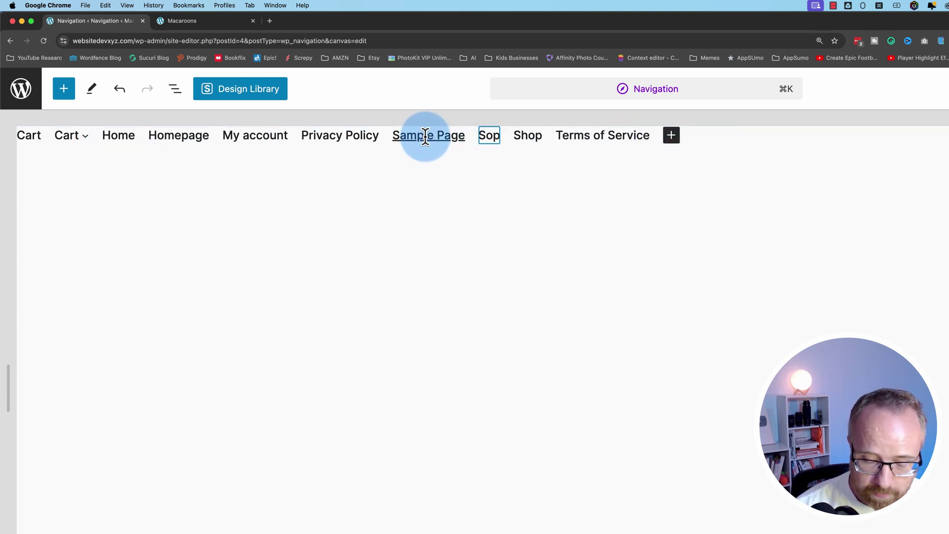
text(h)
key(Right)
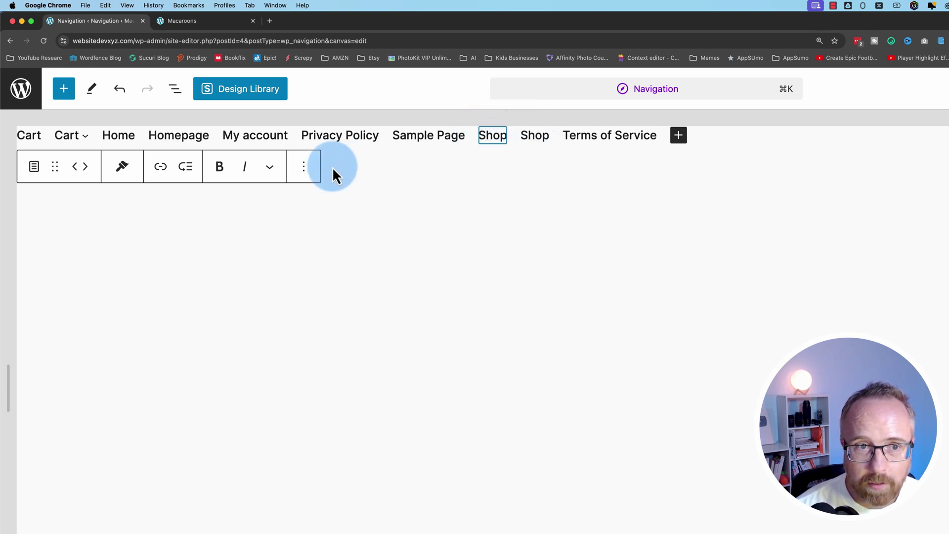
click(333, 473)
Delete the second Cart item together with its submenu.
click(78, 137)
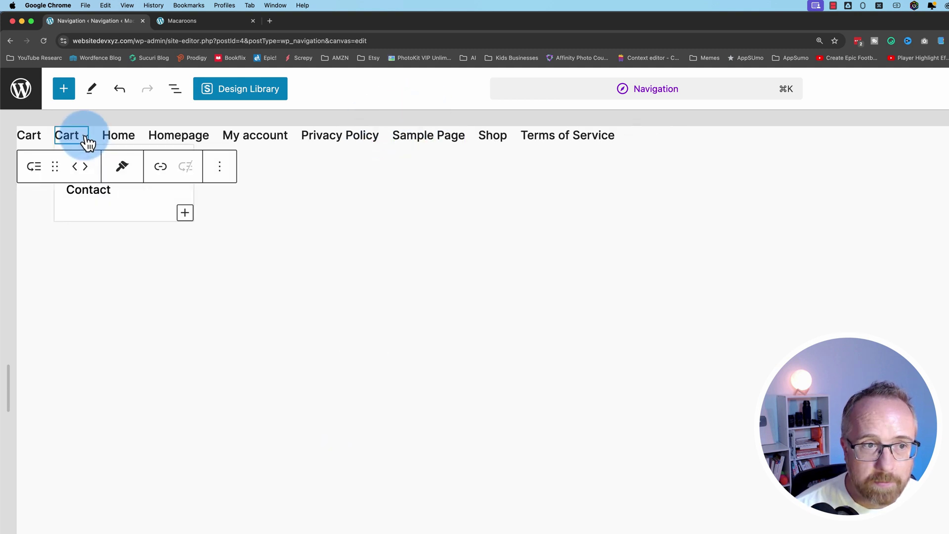
click(223, 167)
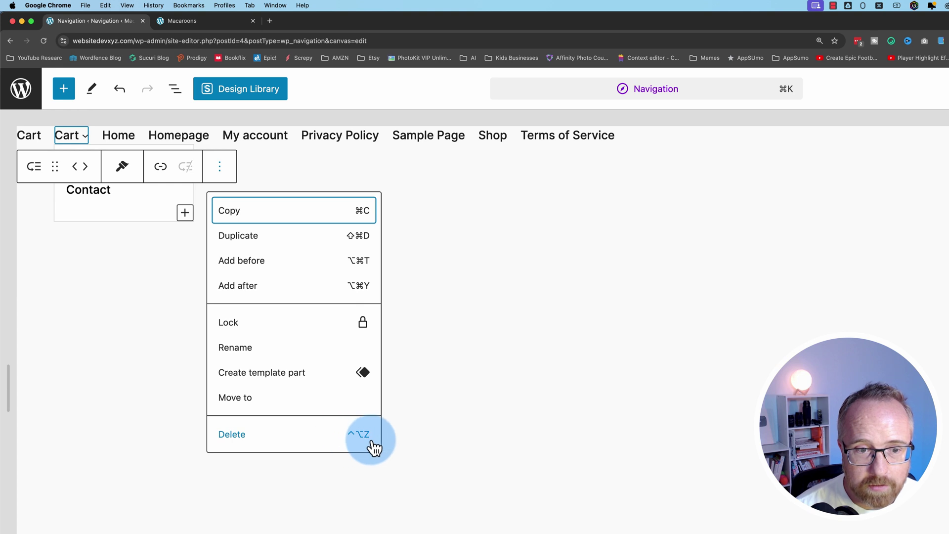
click(331, 436)
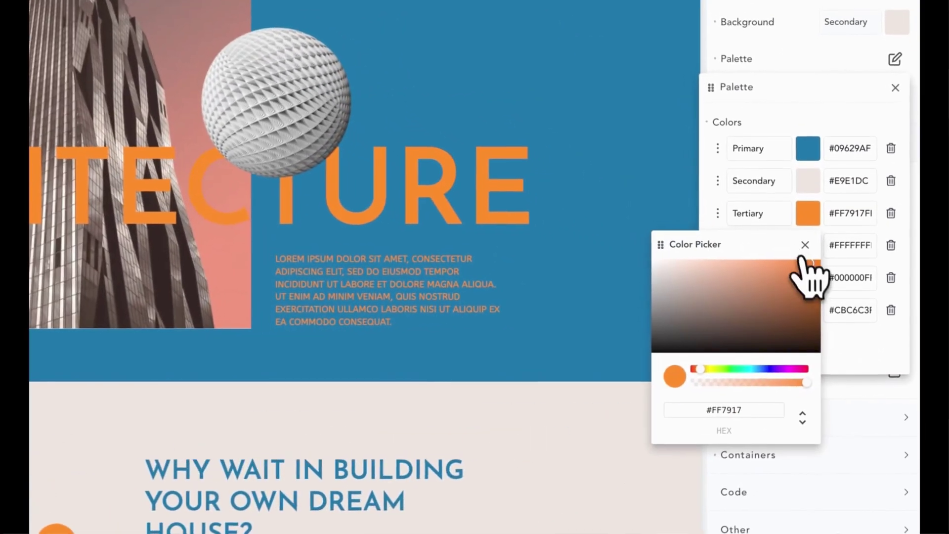
In Breakdance, lighten the Tertiary palette colour and darken the Primary colour.
drag(823, 286, 744, 294)
click(805, 243)
click(808, 146)
drag(798, 235, 792, 277)
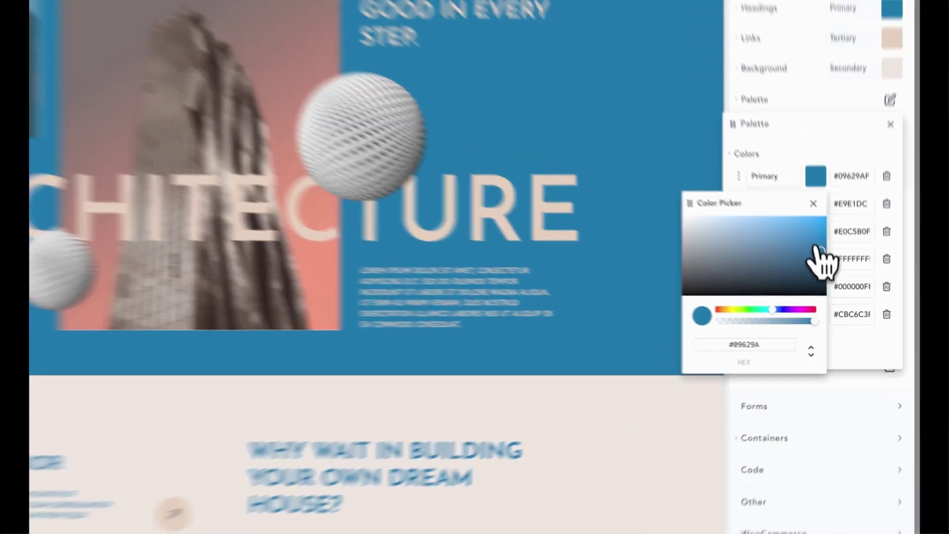
drag(835, 311, 786, 322)
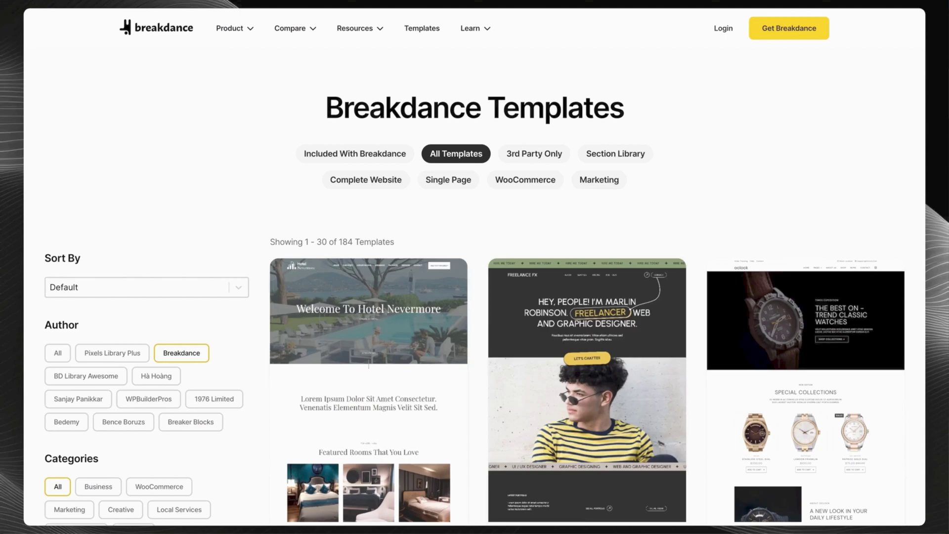
Enter 25 in the contact form's Phone Number field.
scroll(588, 346, down, 15)
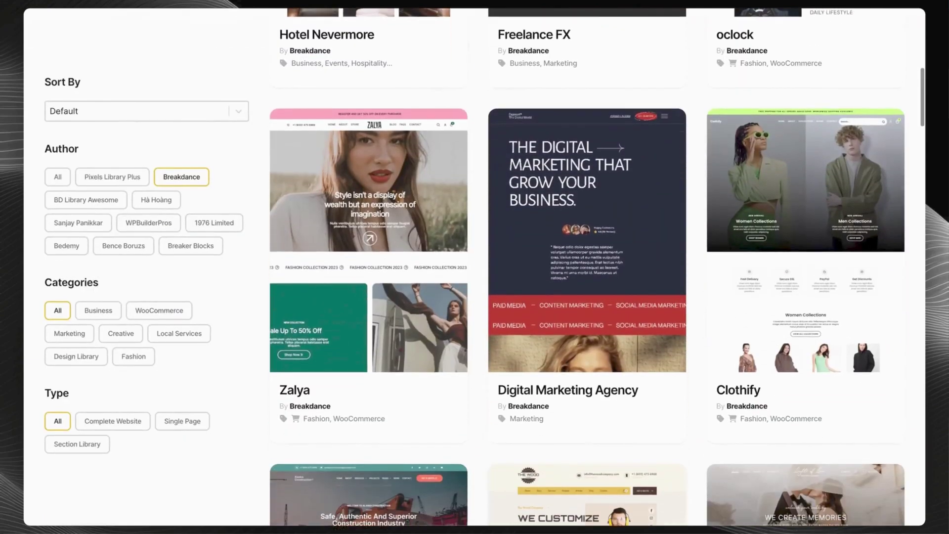
scroll(588, 267, down, 15)
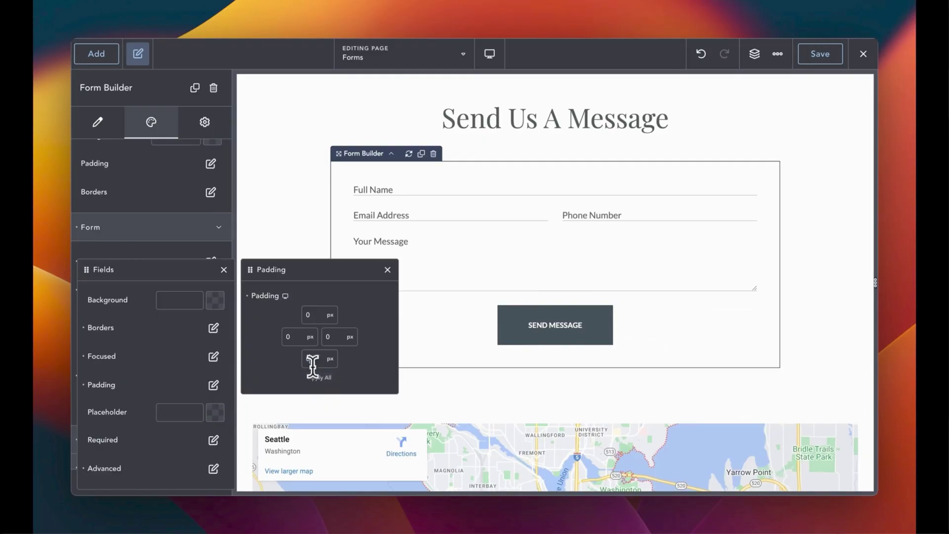
click(399, 225)
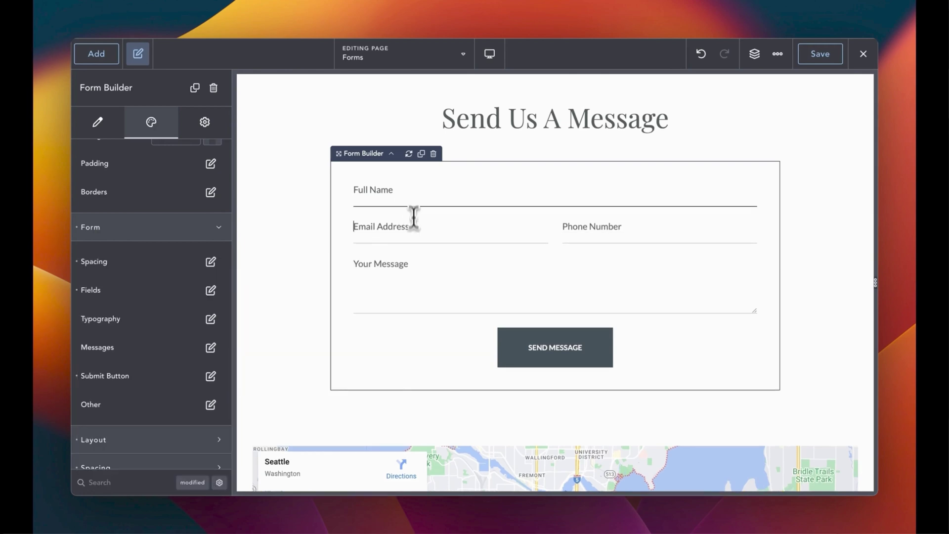
click(409, 291)
click(579, 225)
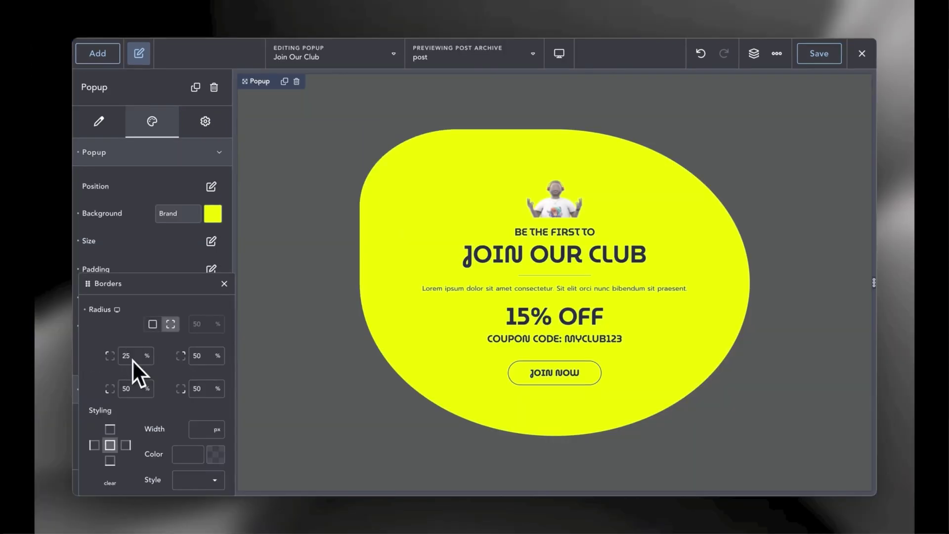
text(25)
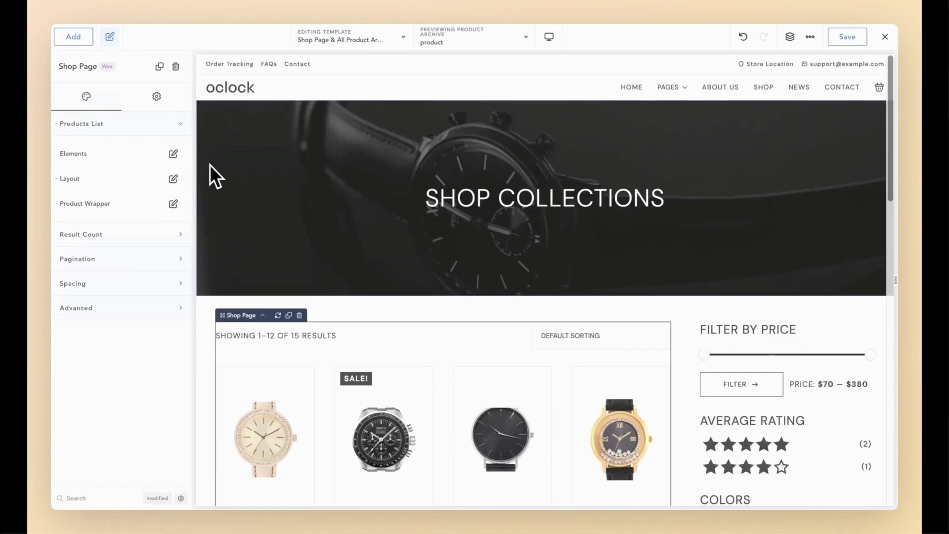
Reduce products per row from 4 to 3 and switch the listings Layout to Slider.
scroll(210, 165, down, 6)
scroll(210, 165, down, 5)
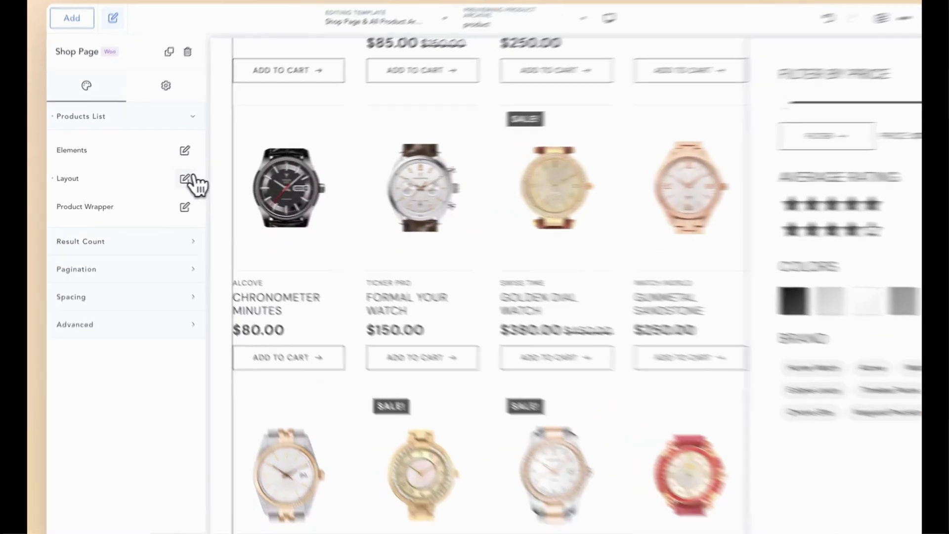
click(173, 178)
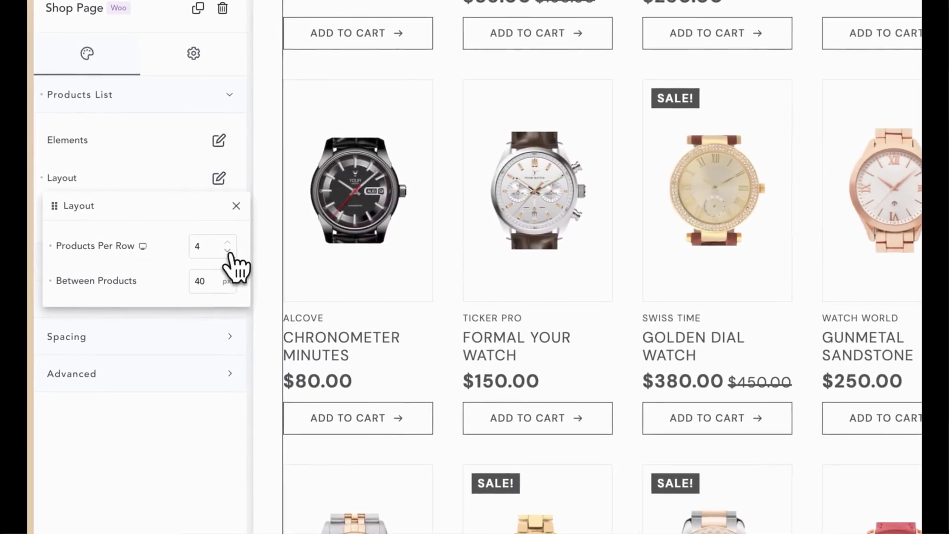
click(223, 248)
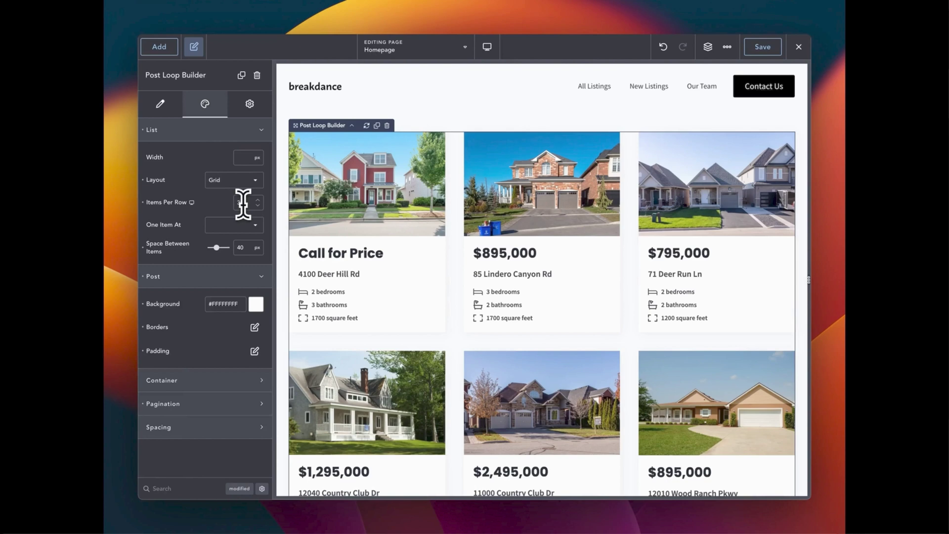
click(236, 221)
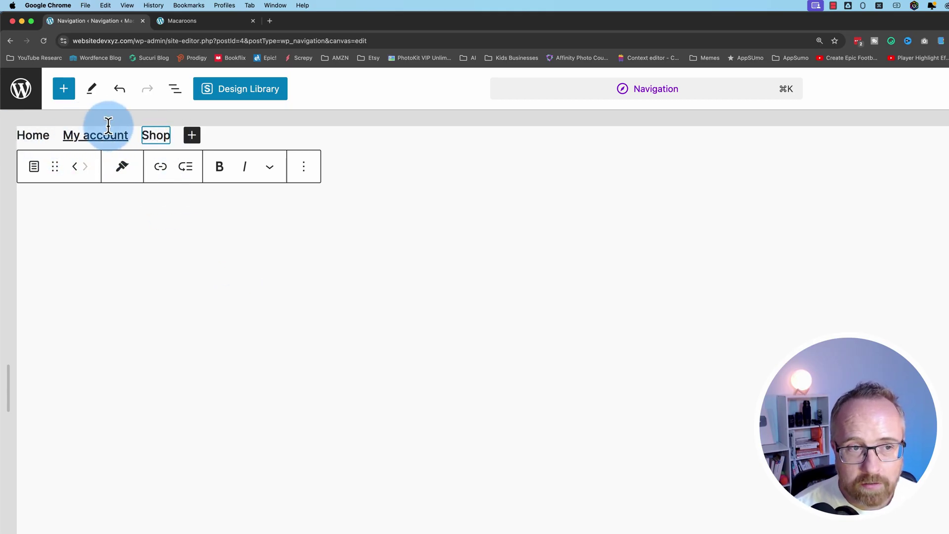
Move My account after Shop and append a new empty link item to the menu.
click(90, 135)
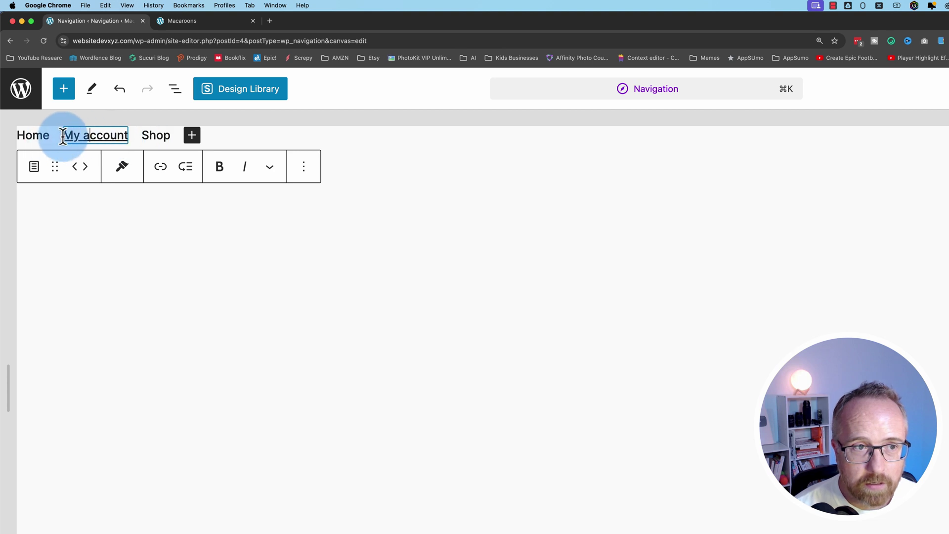
click(86, 167)
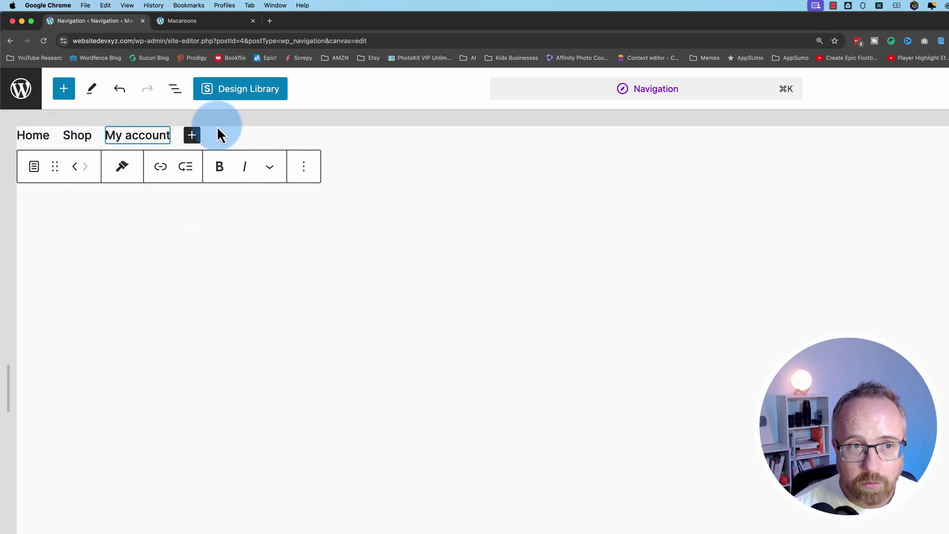
click(192, 136)
Insert a Buttons block in the navigation labelled 'Get a Quote!'.
click(213, 178)
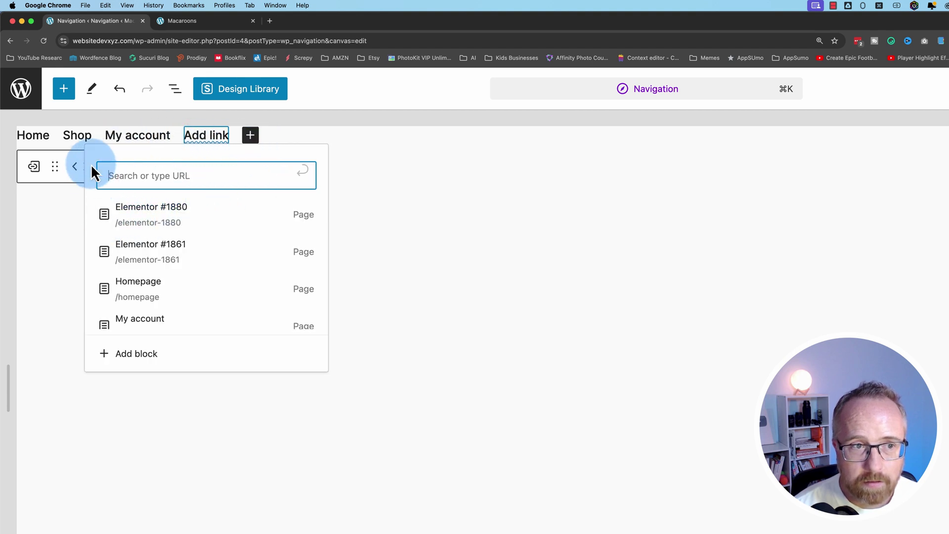
click(107, 353)
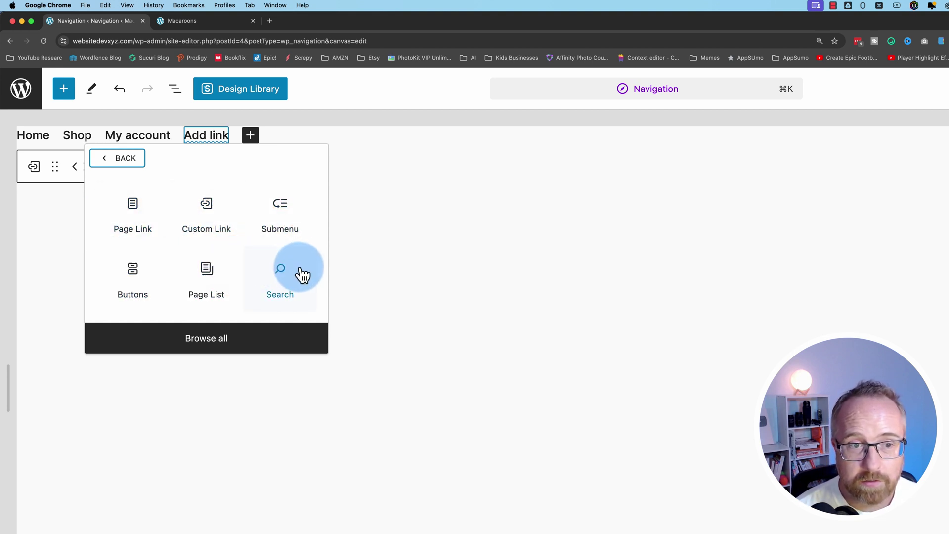
click(127, 287)
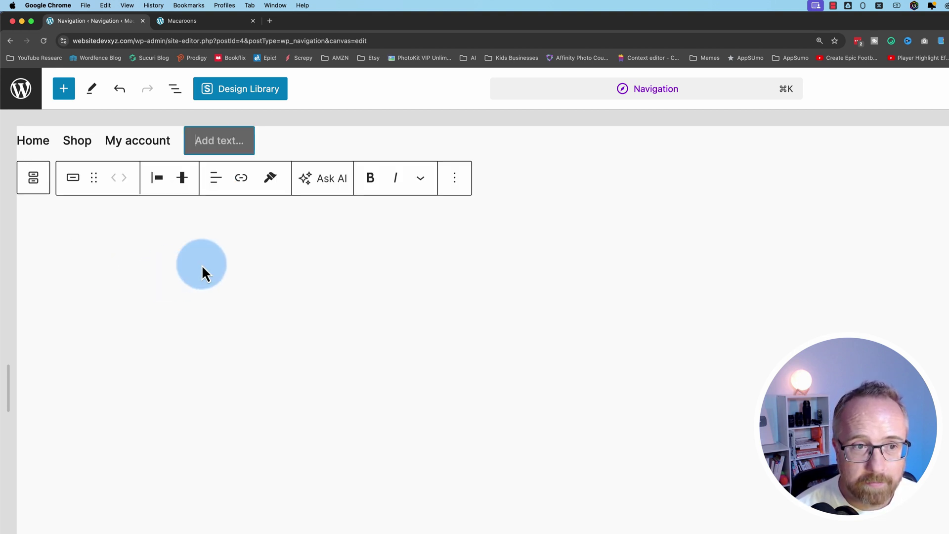
click(198, 133)
text(Get a Quote!)
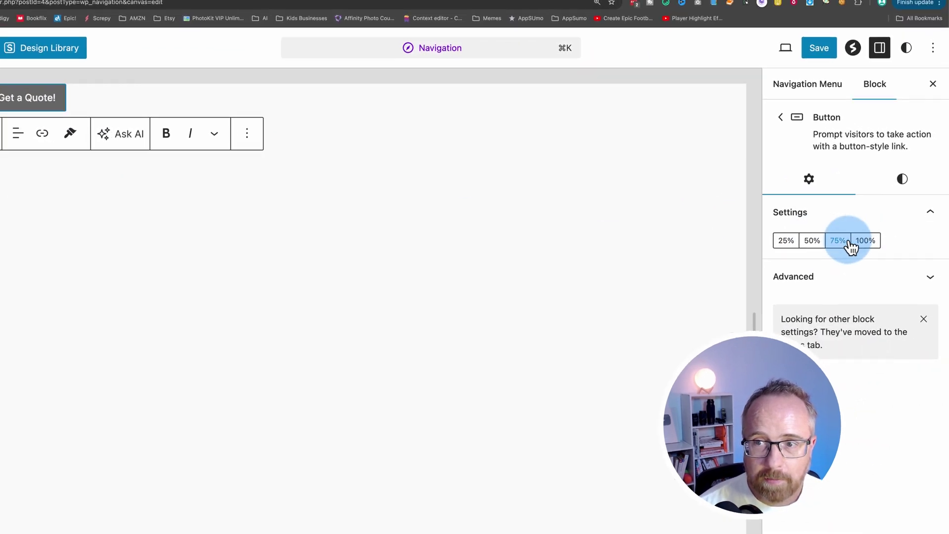
Style the button at 100% width with red background and white text, then save the menu.
click(864, 241)
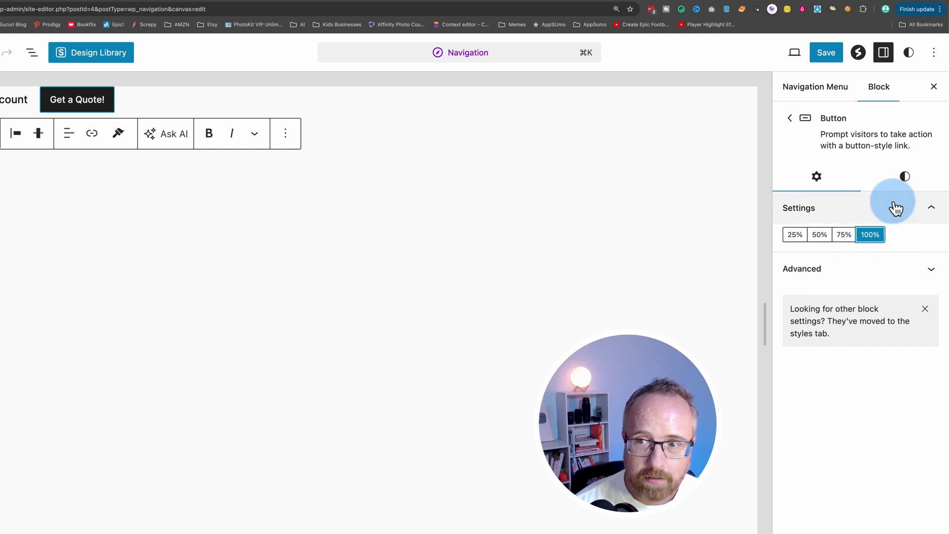
click(904, 180)
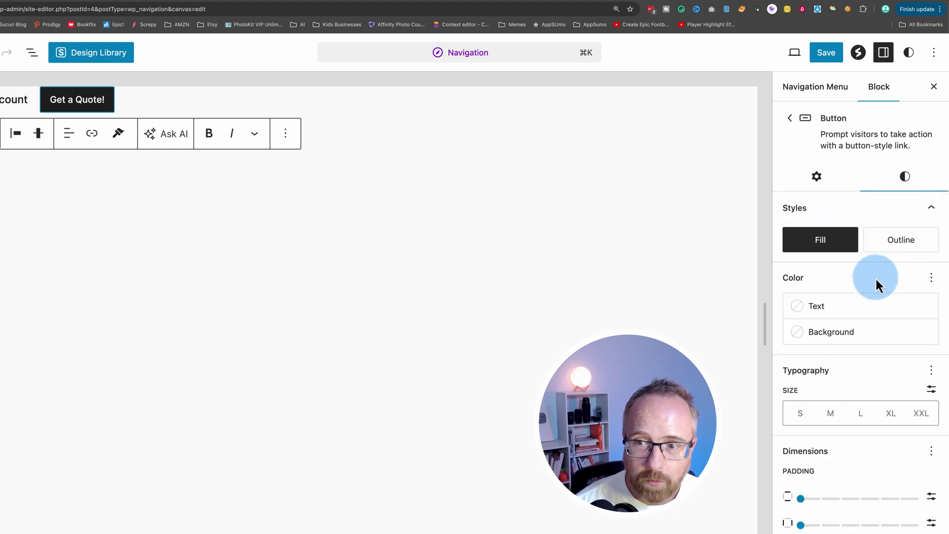
click(837, 332)
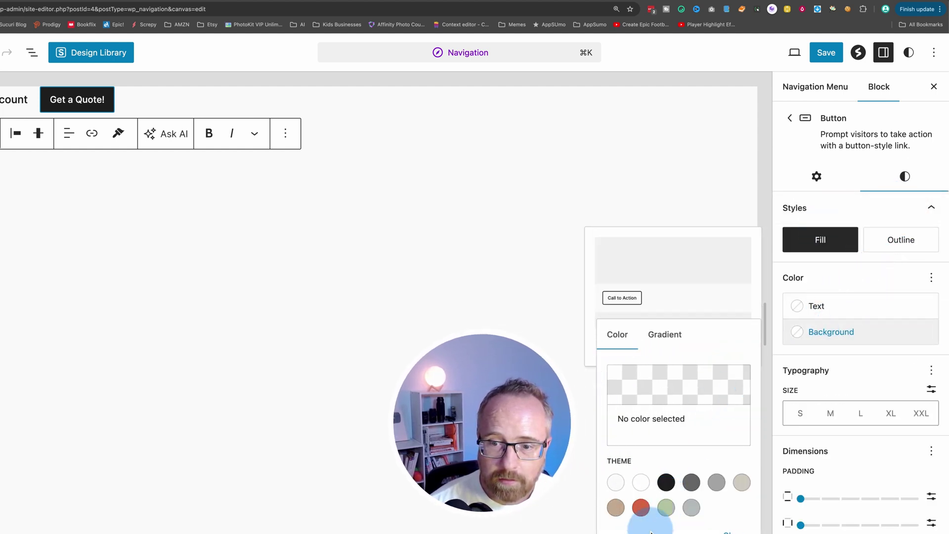
click(641, 507)
click(823, 308)
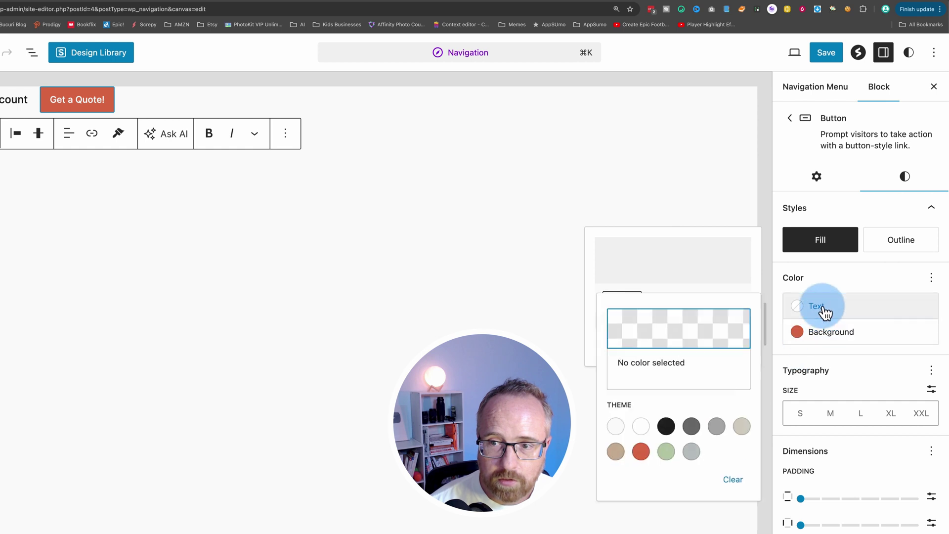
click(666, 428)
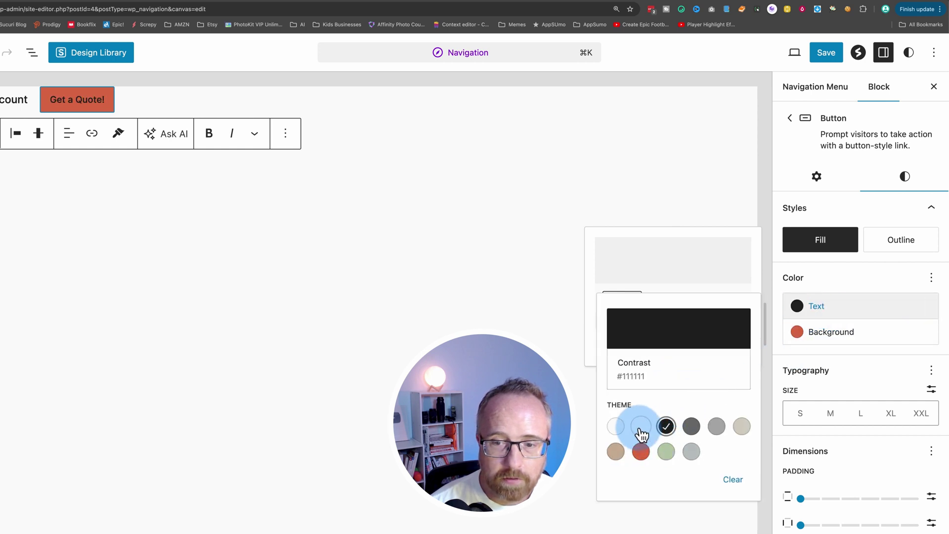
click(641, 426)
click(471, 268)
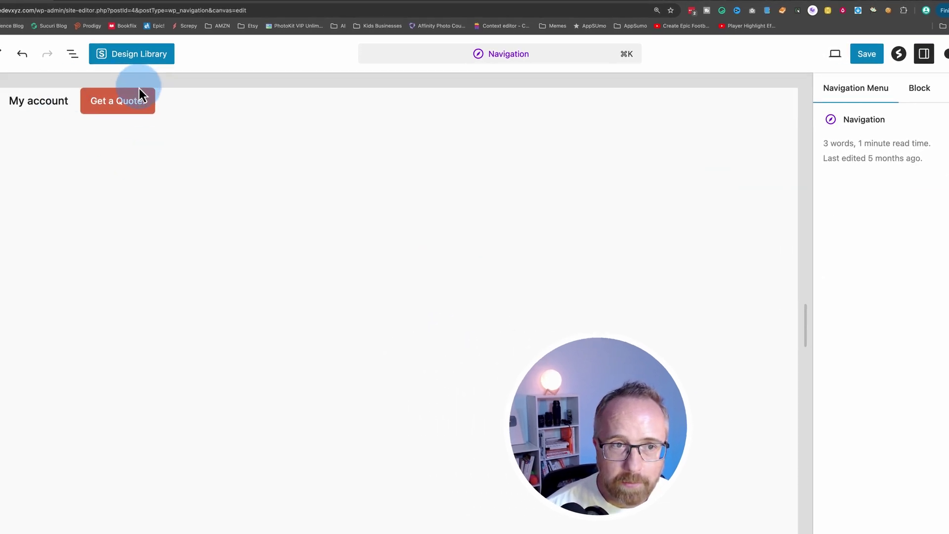
click(874, 54)
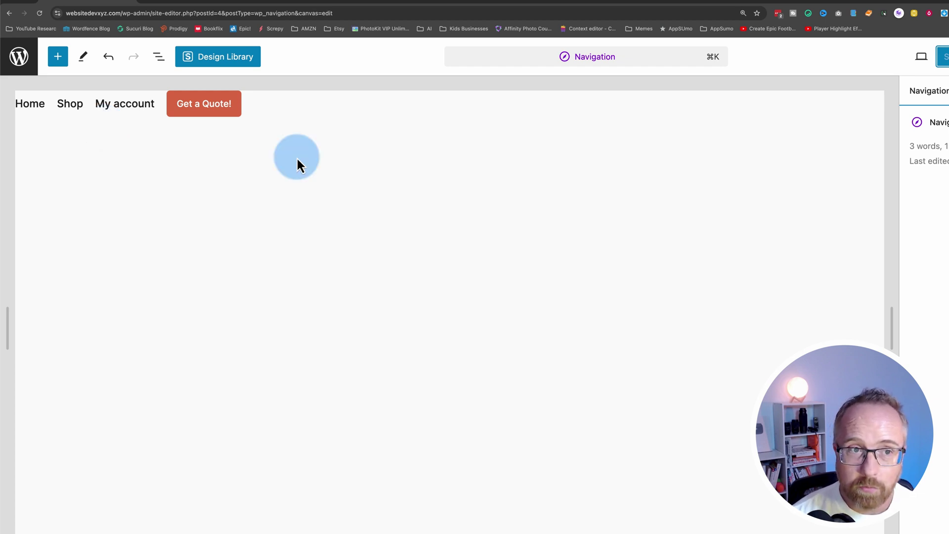
Check the live Macaroons header for Home, Shop, My account and Get a Quote!, then return to Navigation.
click(217, 23)
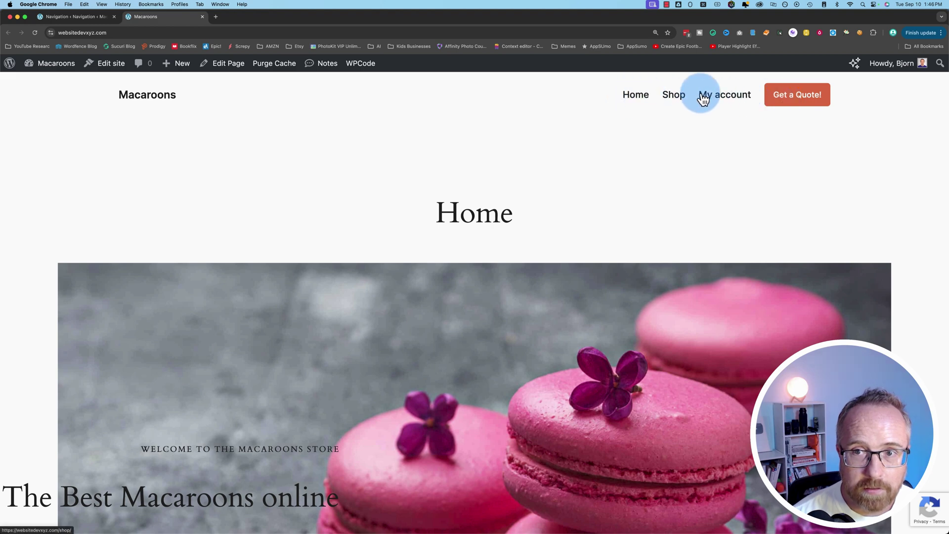
click(96, 21)
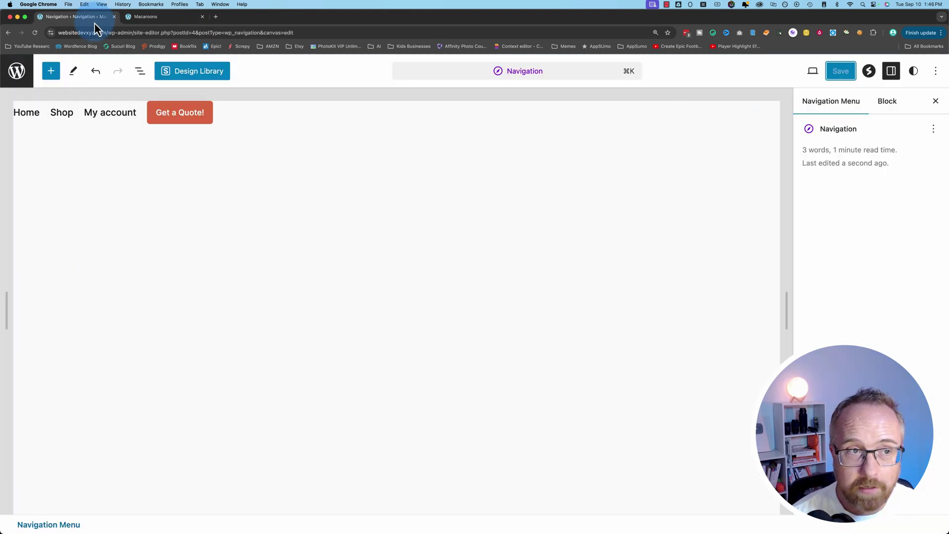
Review the live Macaroons site again, then exit the site editor to the WordPress Dashboard.
click(24, 74)
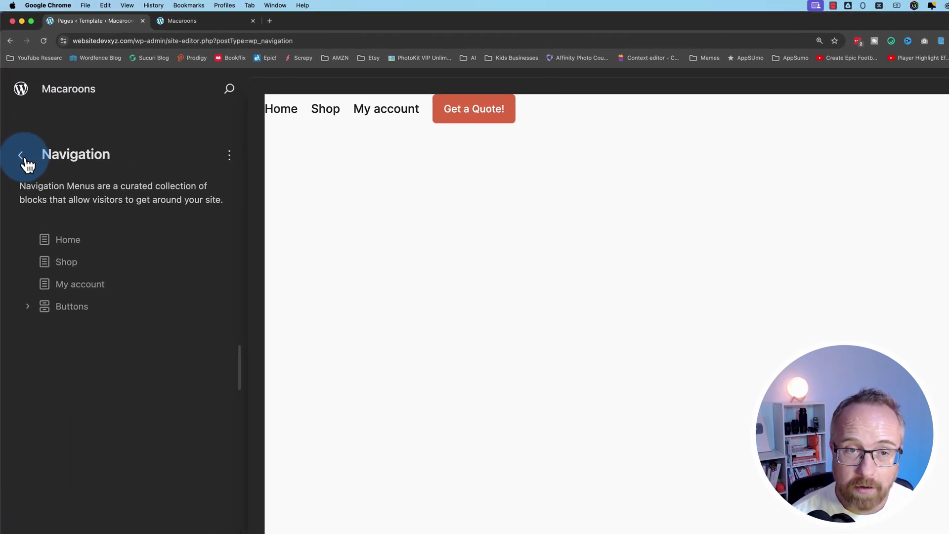
click(21, 156)
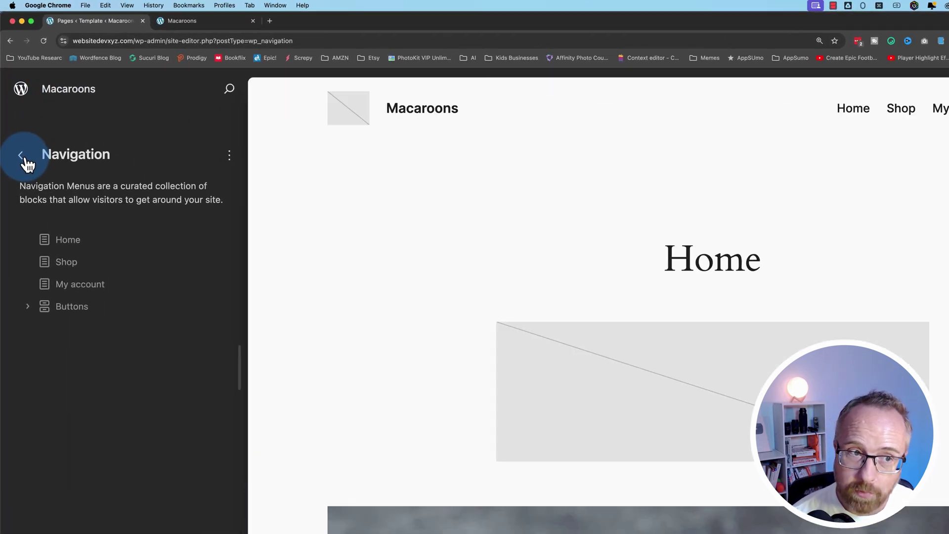
key(ctrl+Tab)
click(455, 268)
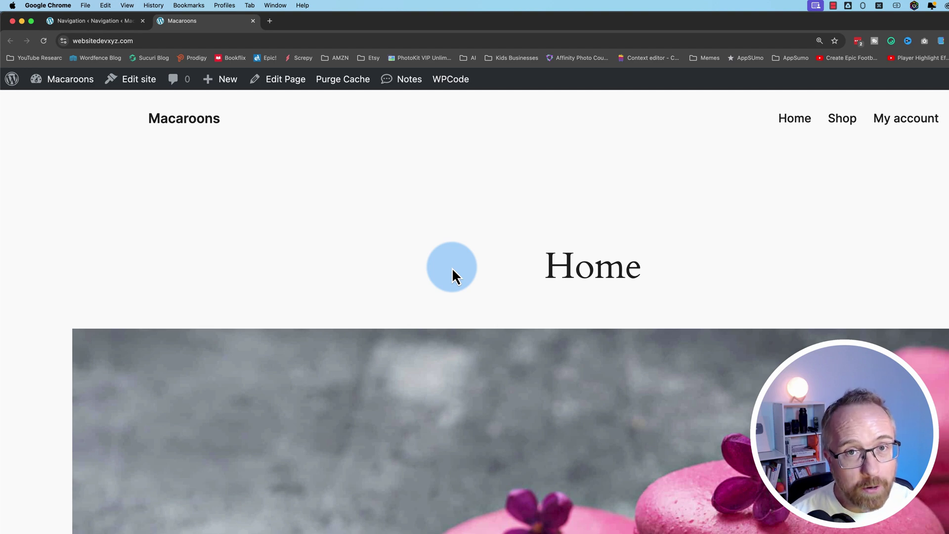
click(70, 21)
click(55, 94)
click(26, 88)
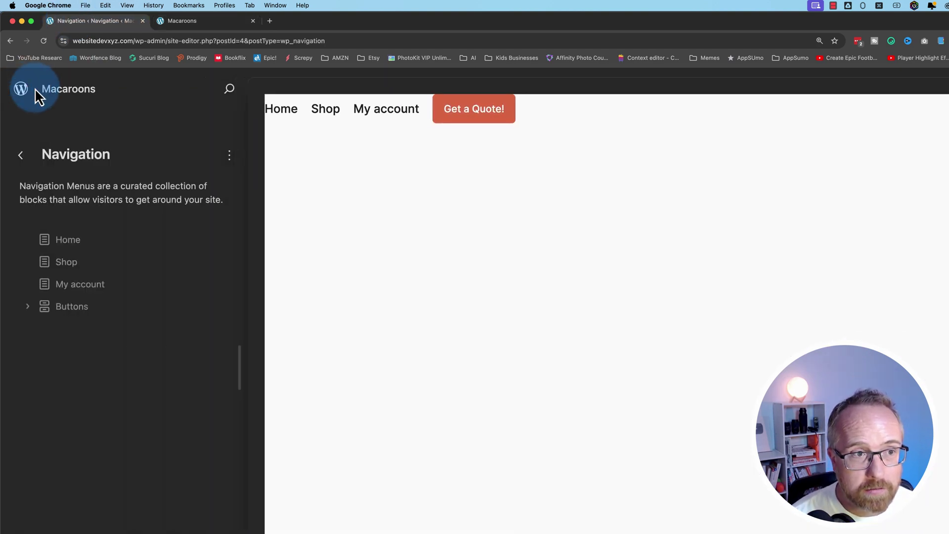
click(23, 156)
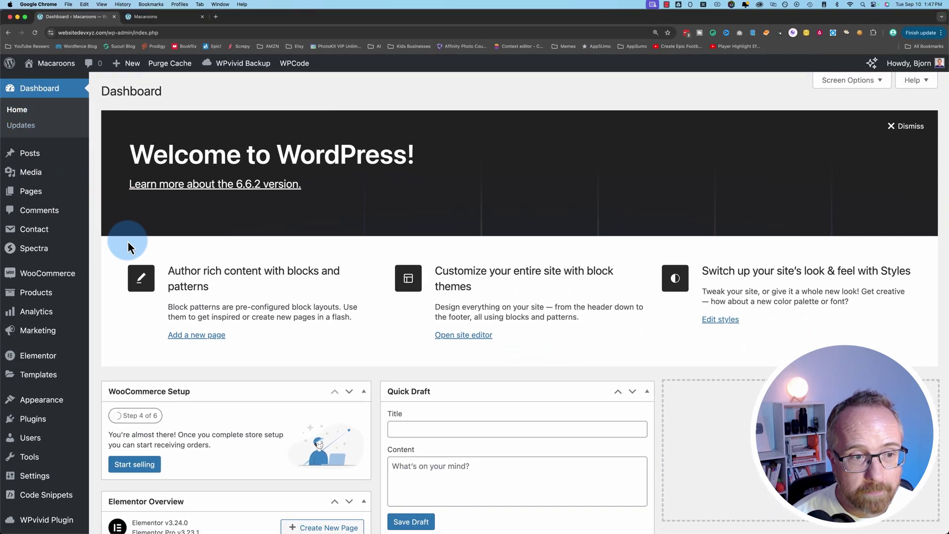
Create a new page from the Pages menu, opening draft Elementor #1894 in Elementor.
mouse_move(37, 364)
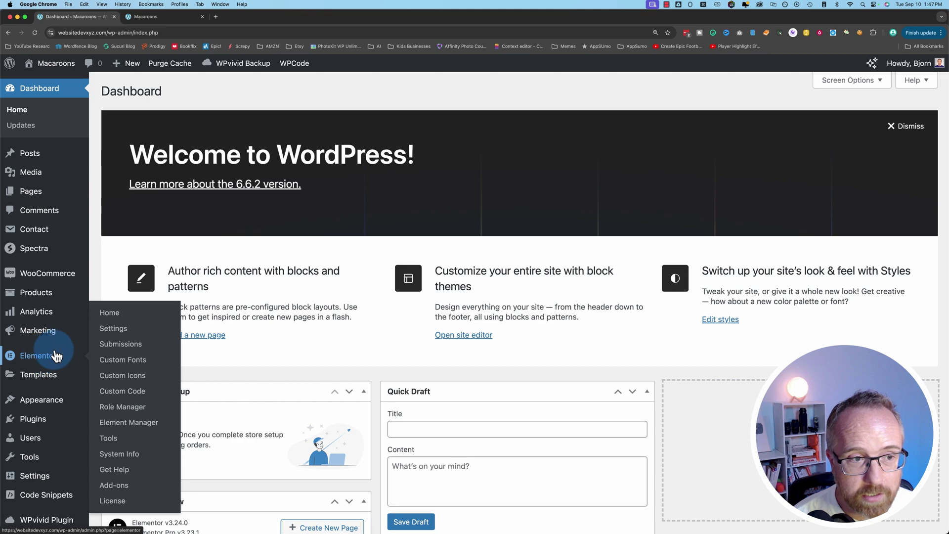
mouse_move(31, 192)
click(114, 209)
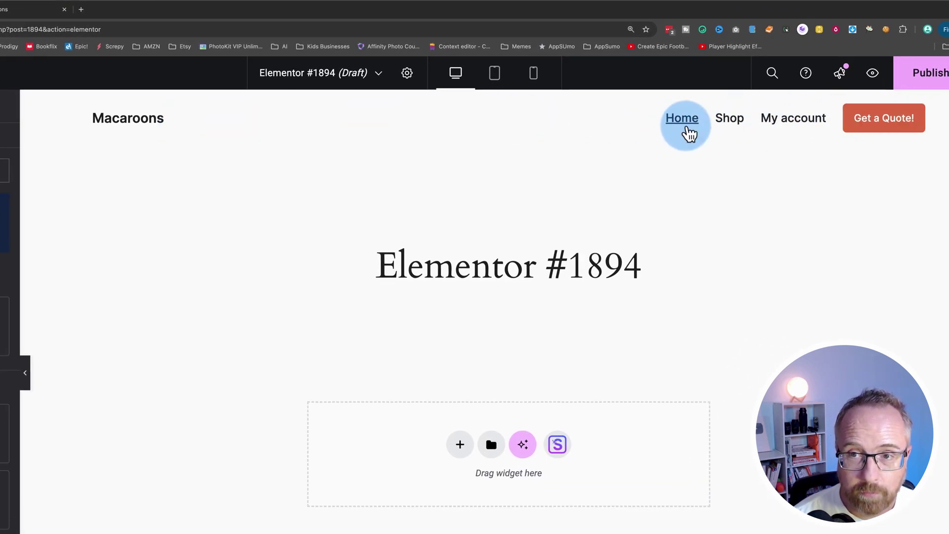
Set Elementor #1894's Page Layout to Elementor Canvas in Page Settings.
click(407, 73)
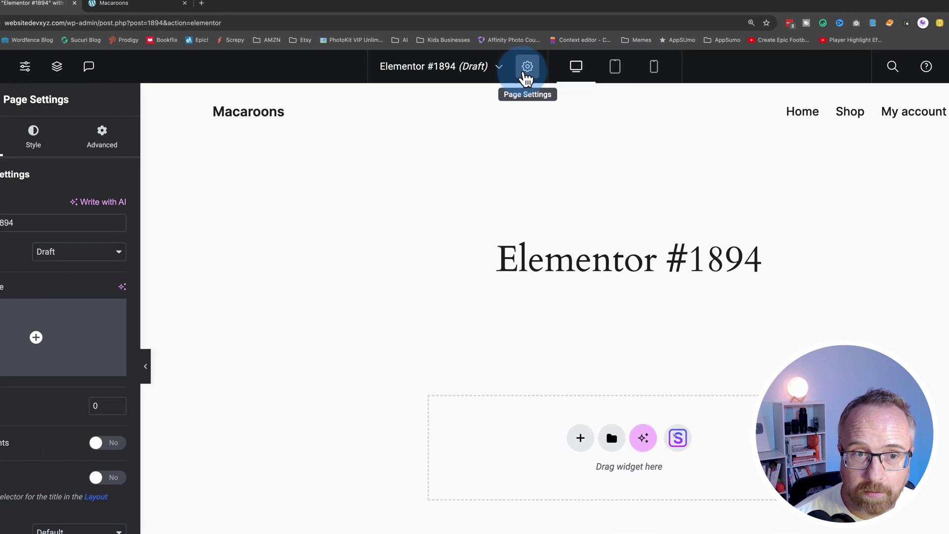
click(80, 532)
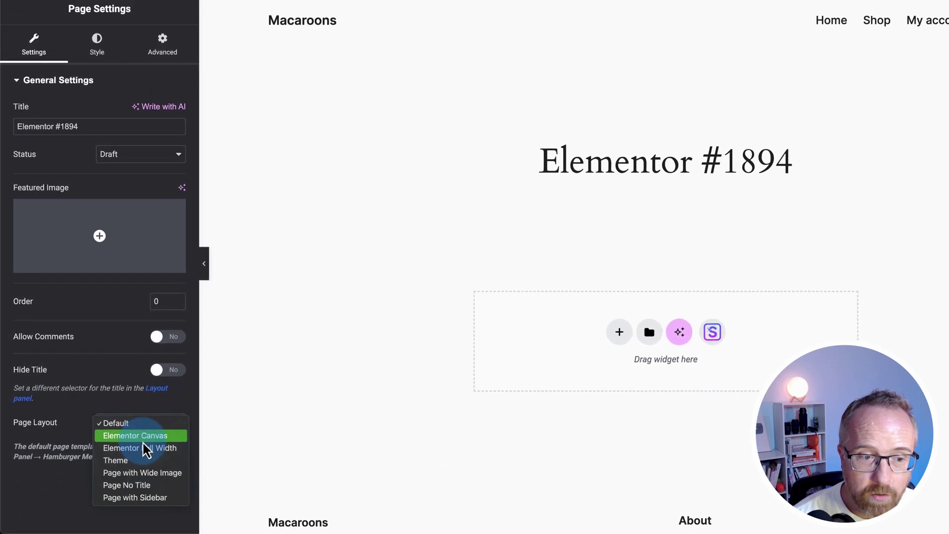
click(81, 533)
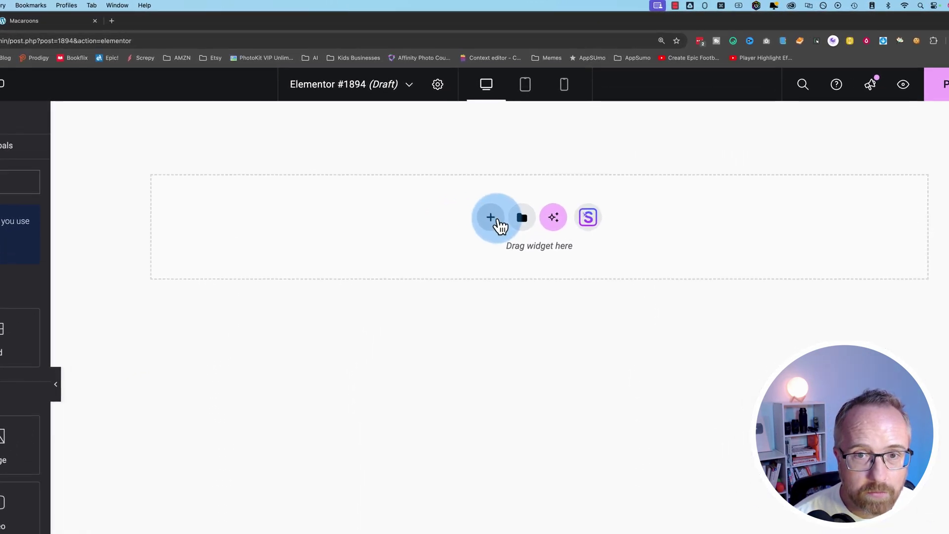
Add a Flexbox container and place the WordPress Menu widget, found by searching 'nav', inside it.
click(508, 210)
click(505, 267)
click(387, 261)
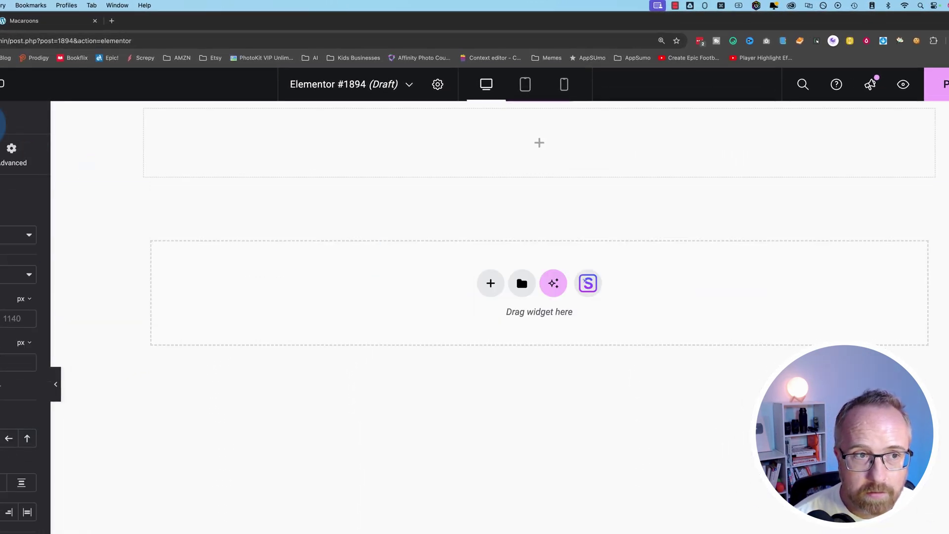
click(48, 173)
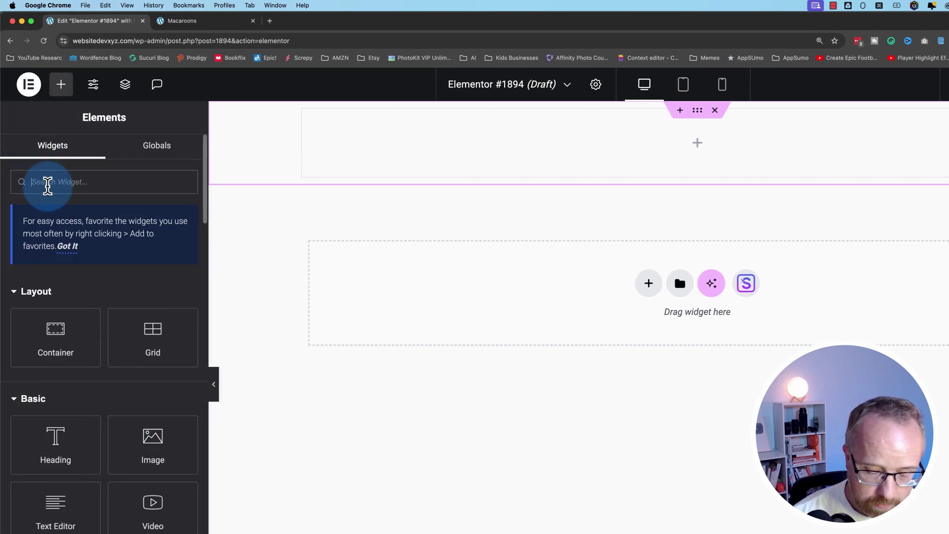
text(nav)
drag(67, 310, 602, 302)
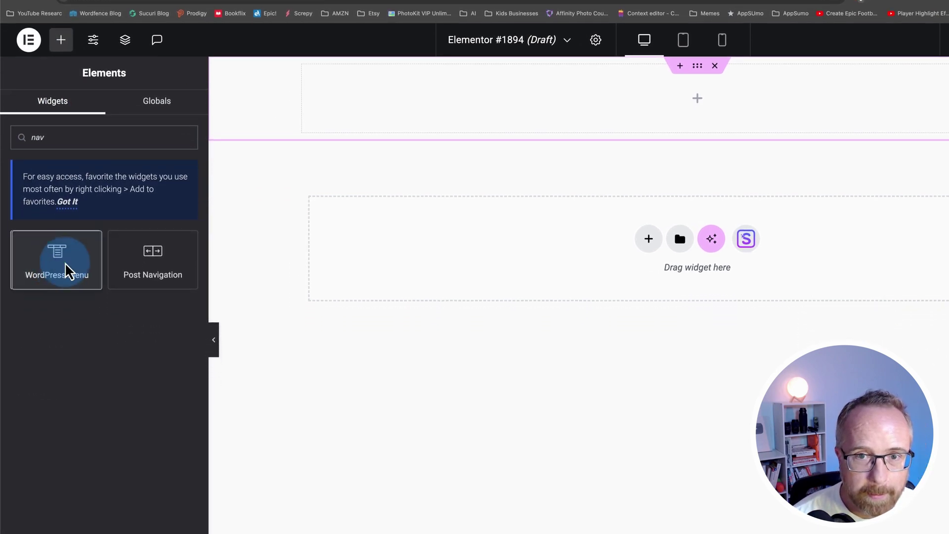
drag(594, 258, 630, 146)
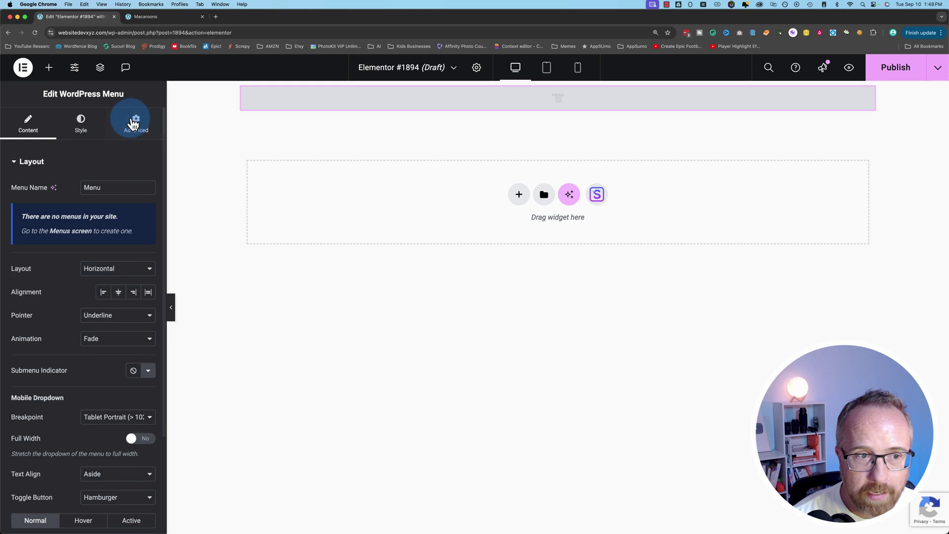
Note the widget's no-menus notice and follow its link to the Menus screen.
drag(23, 216, 154, 227)
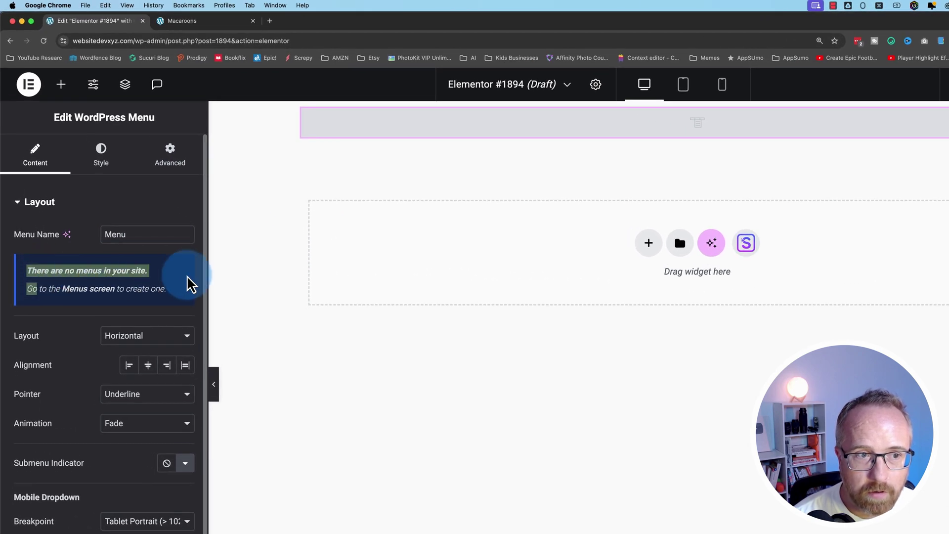
click(182, 280)
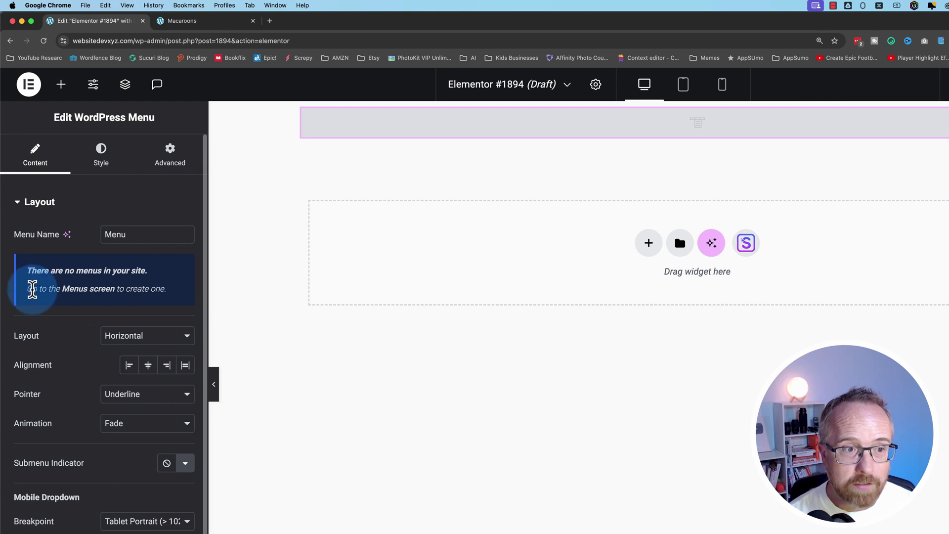
click(89, 289)
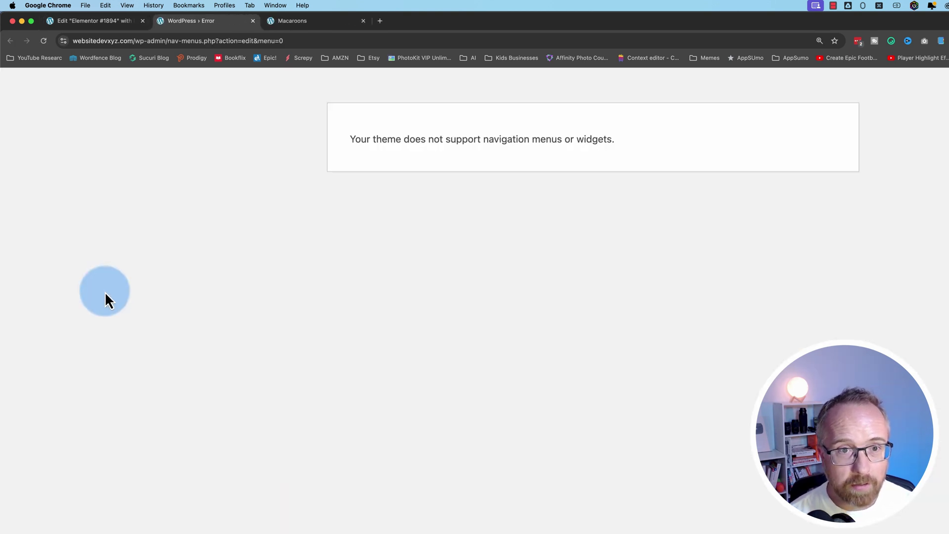
Close the Menus tab reporting the theme lacks navigation menu support and return to the Elementor editor.
drag(331, 153, 640, 149)
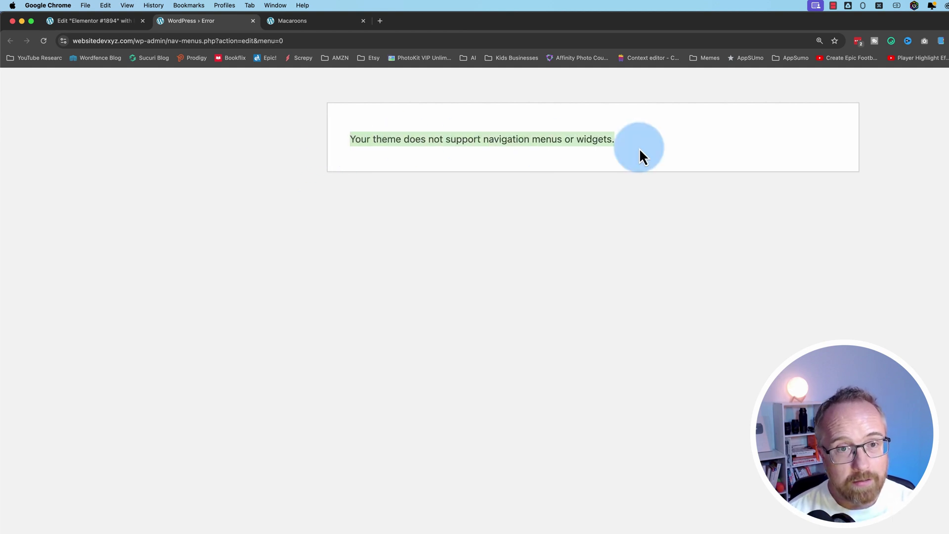
click(253, 20)
click(592, 226)
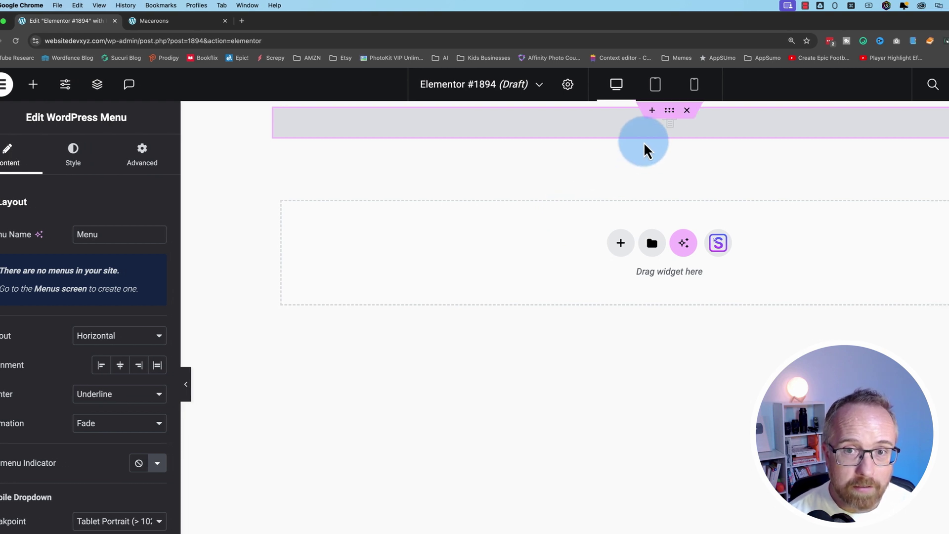
Delete the Menu widget section and add a two-column Flexbox section instead.
click(716, 107)
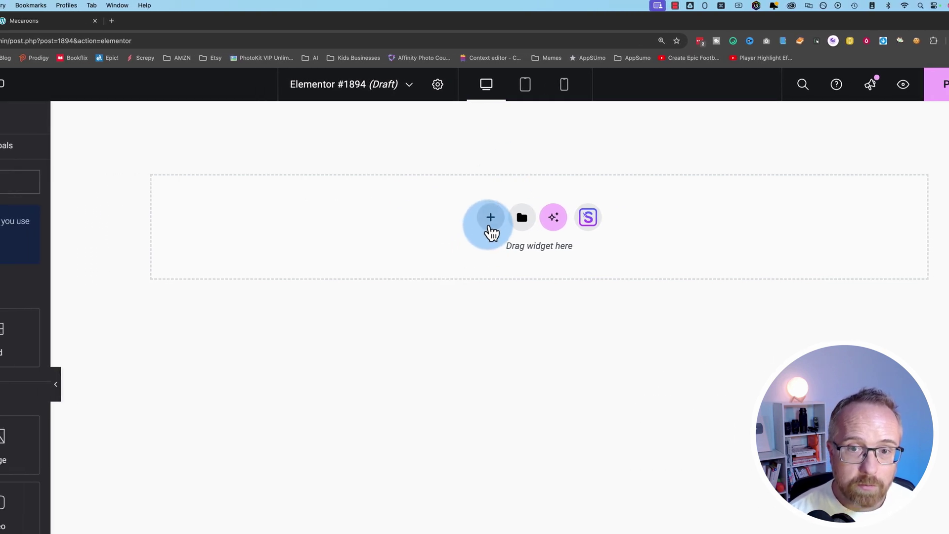
click(471, 217)
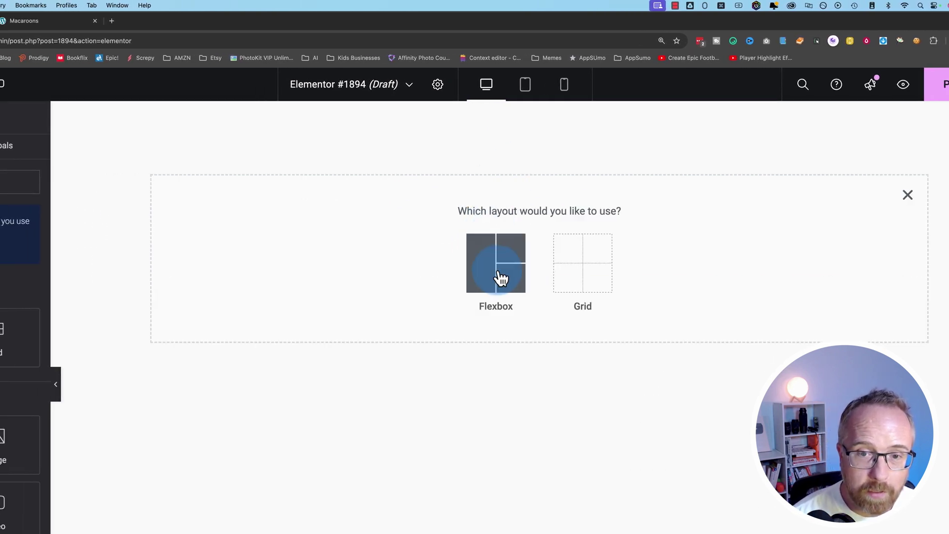
click(502, 279)
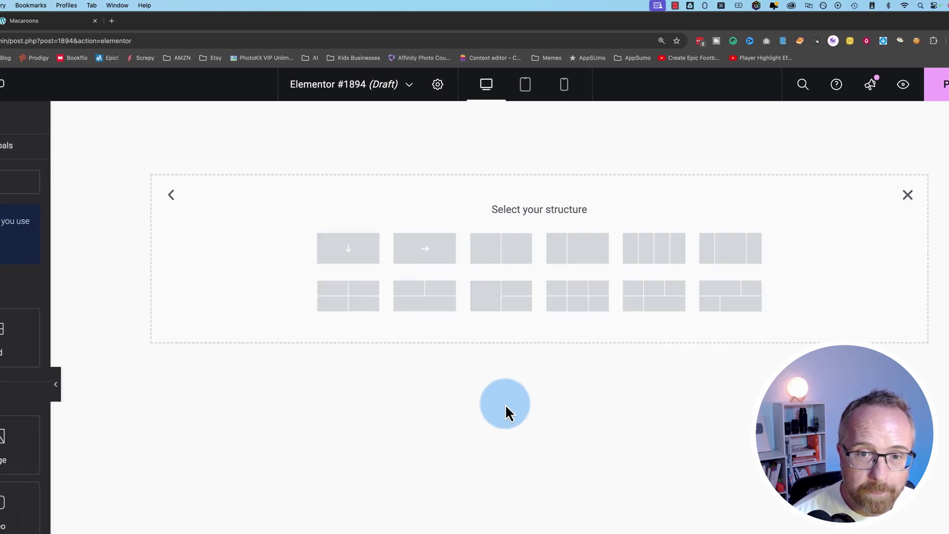
click(498, 259)
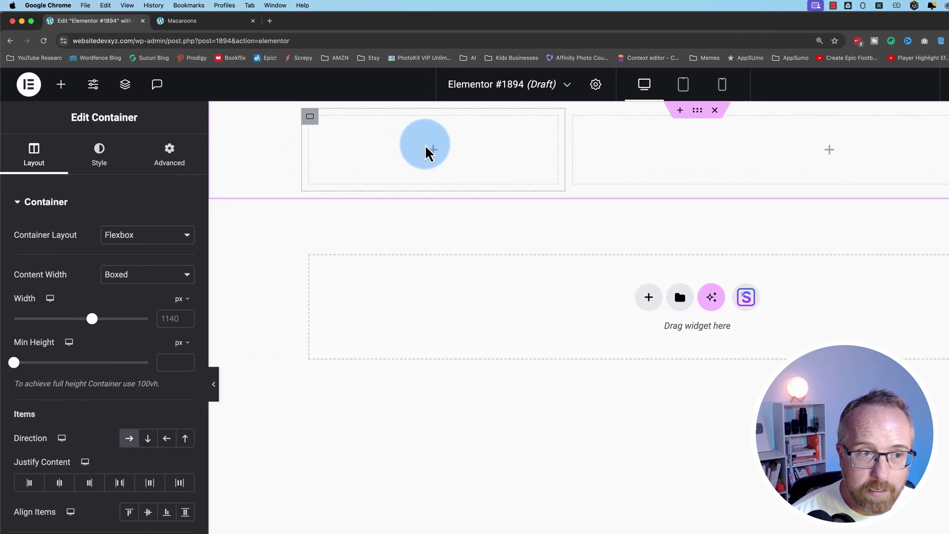
Add an Image widget to the left column showing the Flawless logo from the media library.
click(61, 84)
click(81, 179)
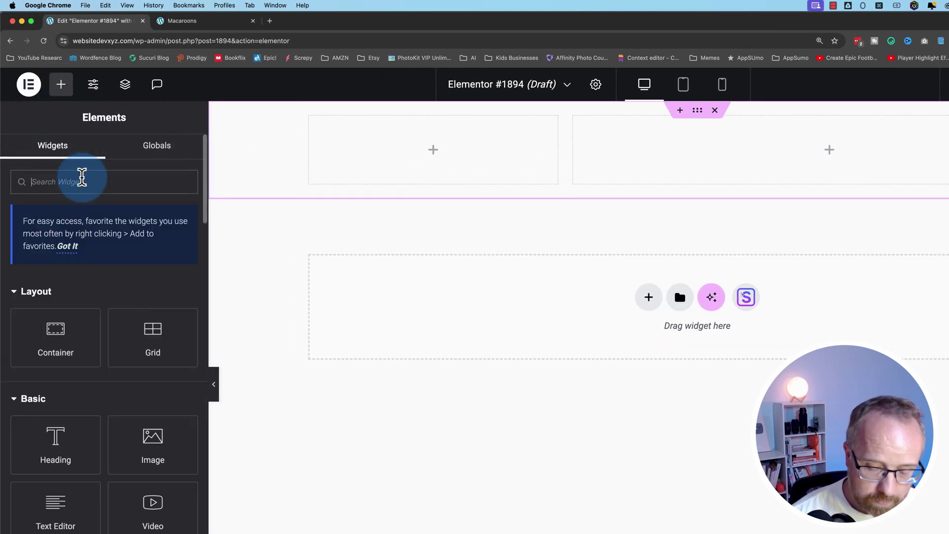
text(image)
drag(50, 306, 352, 187)
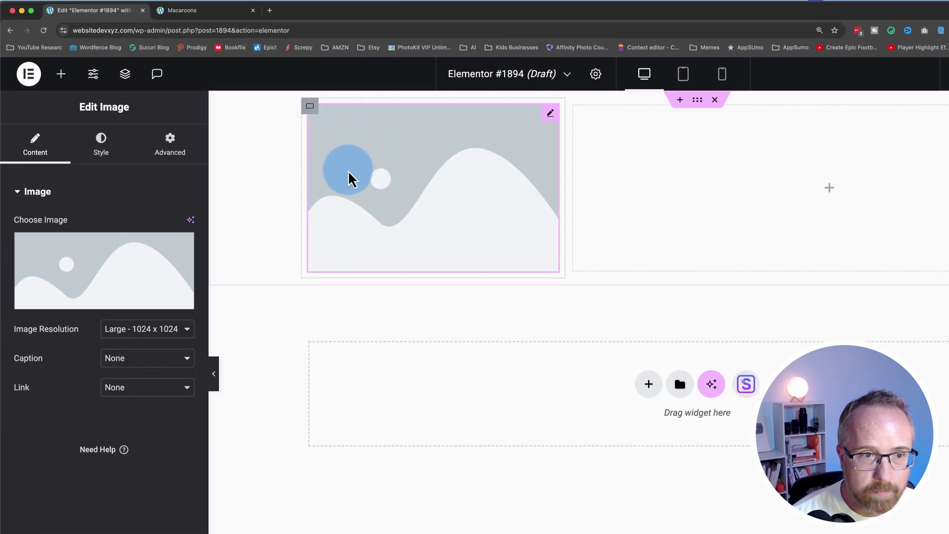
click(157, 276)
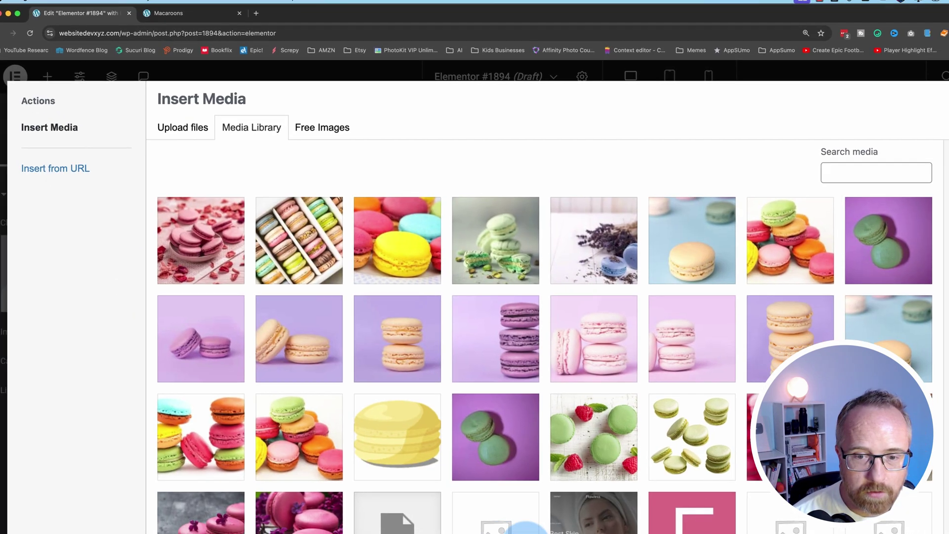
scroll(681, 531, down, 10)
click(725, 498)
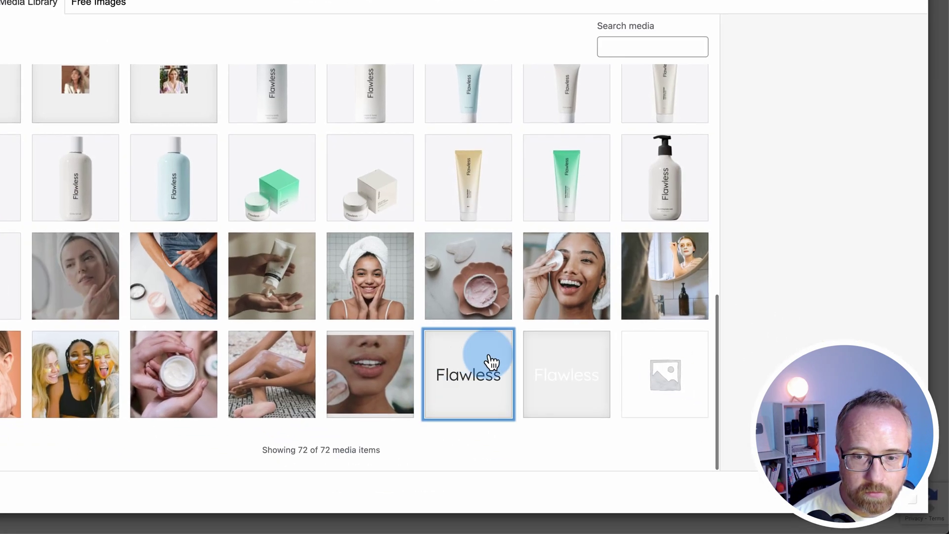
click(912, 502)
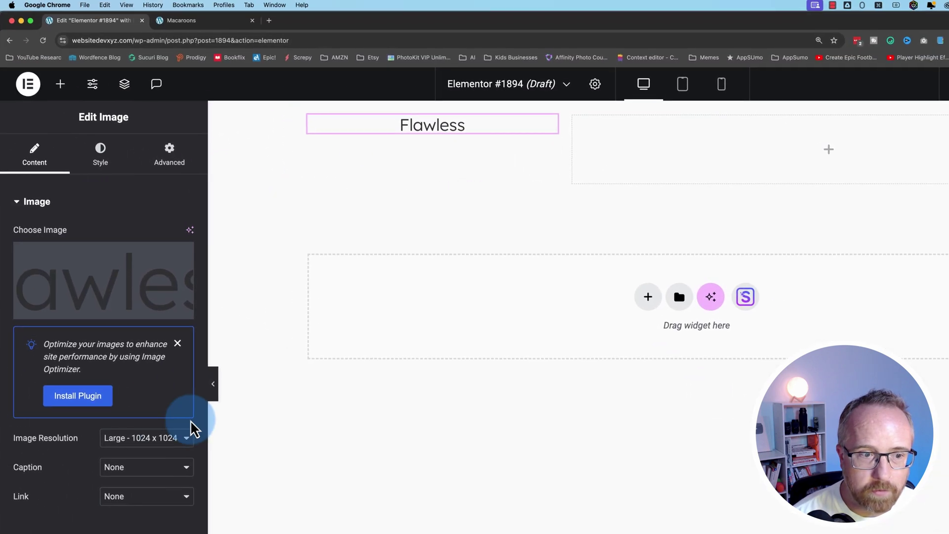
Align the Flawless logo left and set its width to 43%.
click(103, 163)
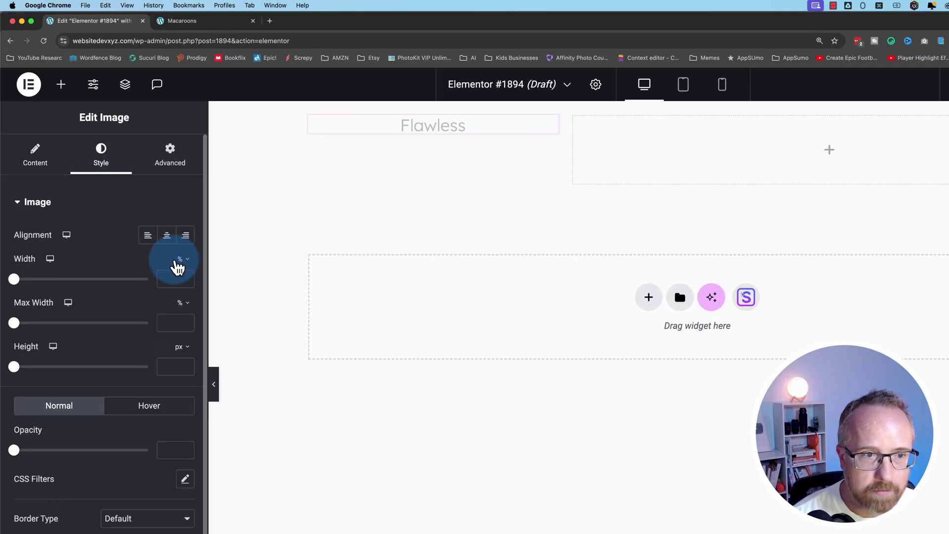
click(153, 238)
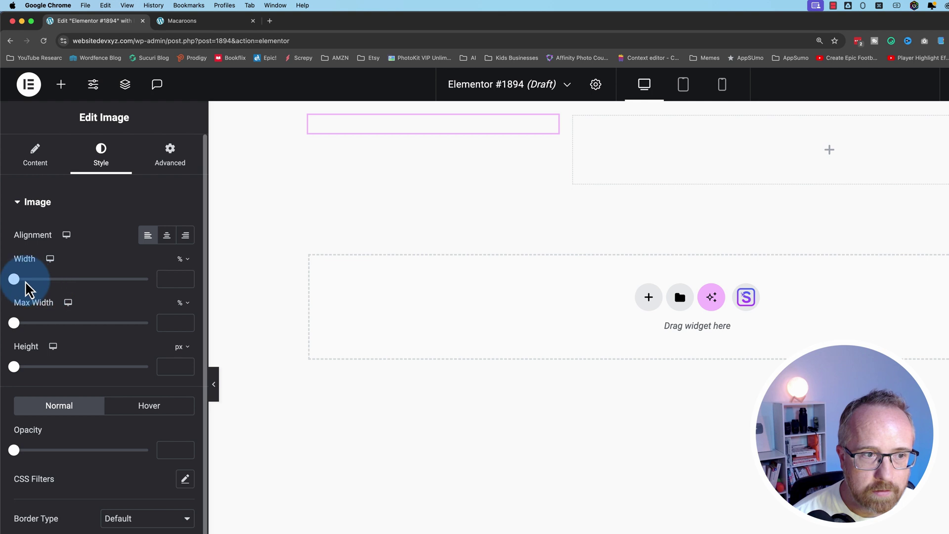
drag(16, 282, 79, 289)
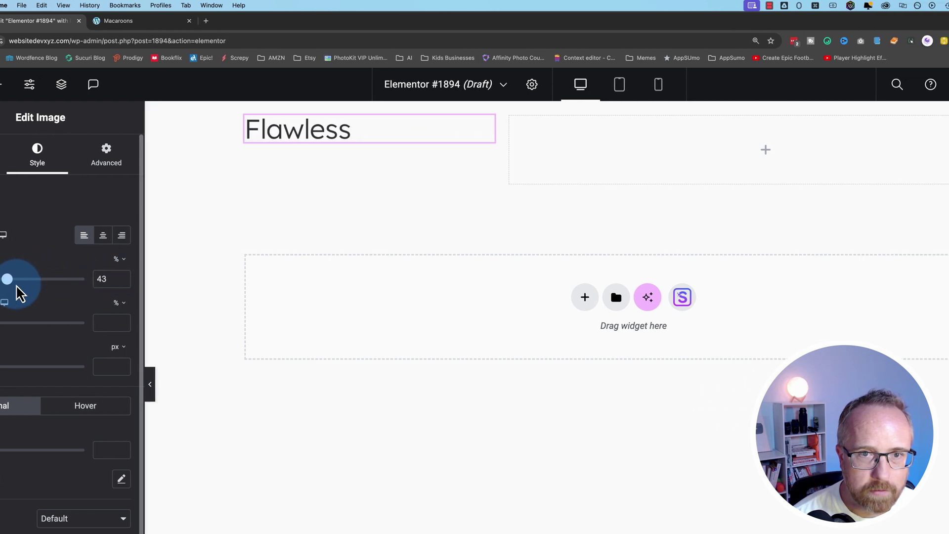
click(675, 163)
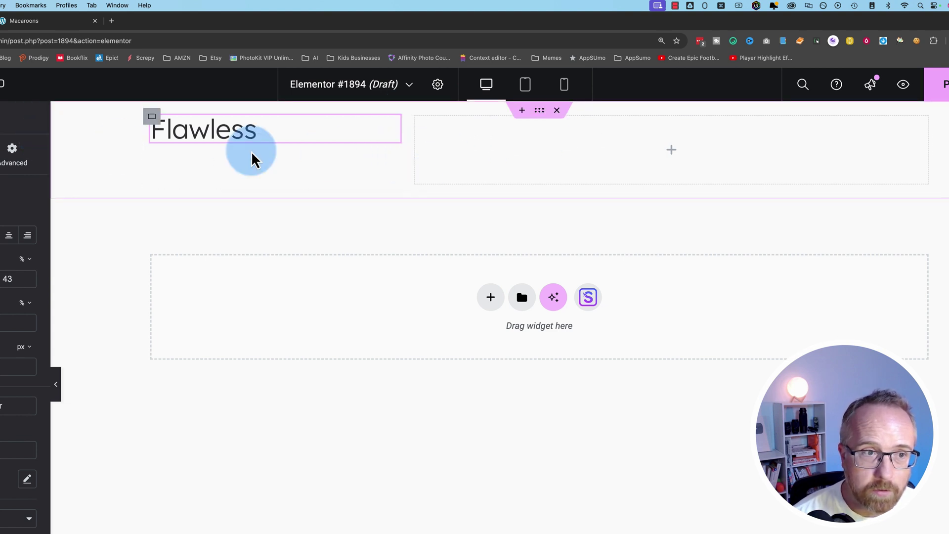
Add a Button widget to the right container and duplicate it into four Click here buttons.
click(61, 84)
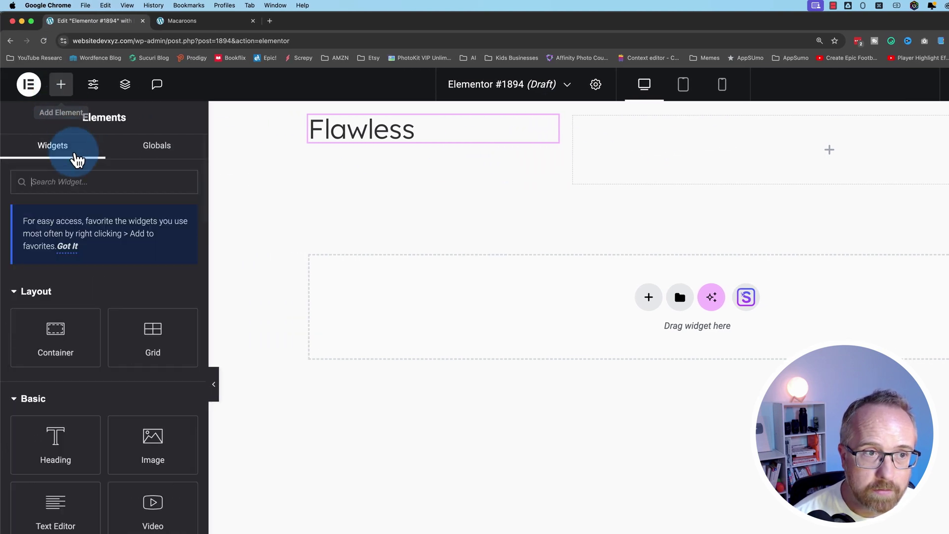
text(button)
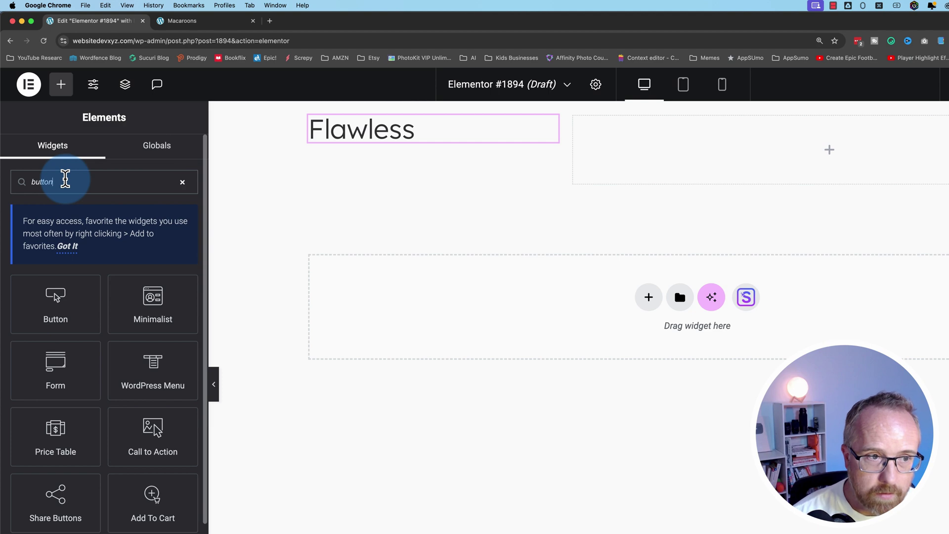
drag(58, 286, 679, 134)
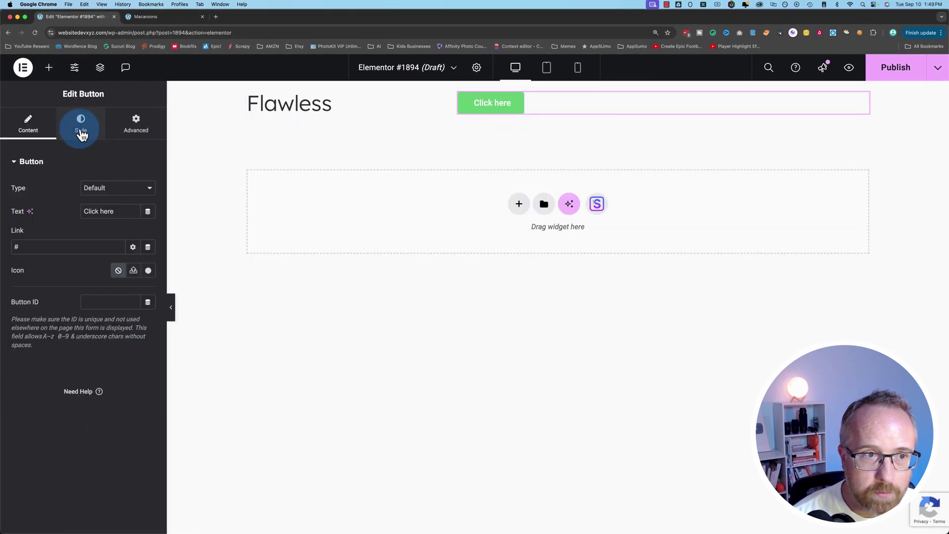
right_click(525, 100)
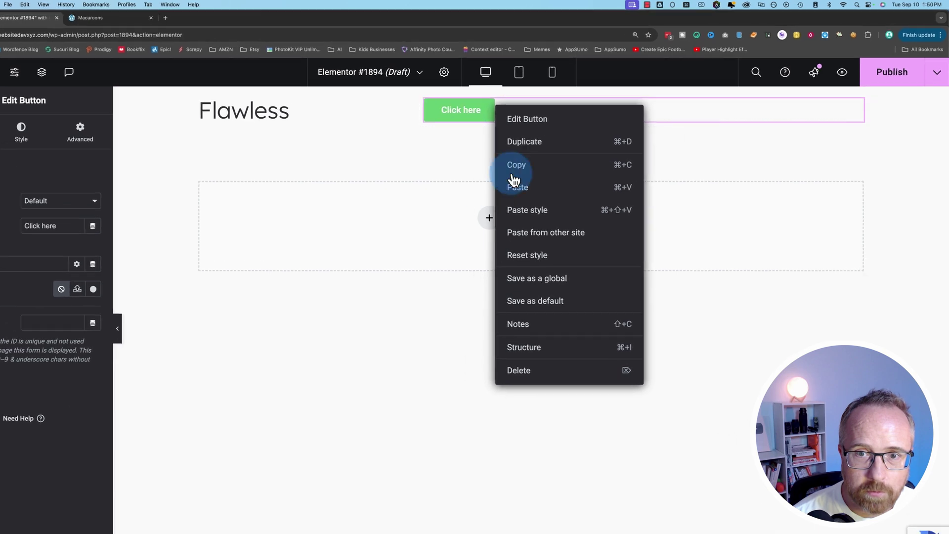
click(549, 132)
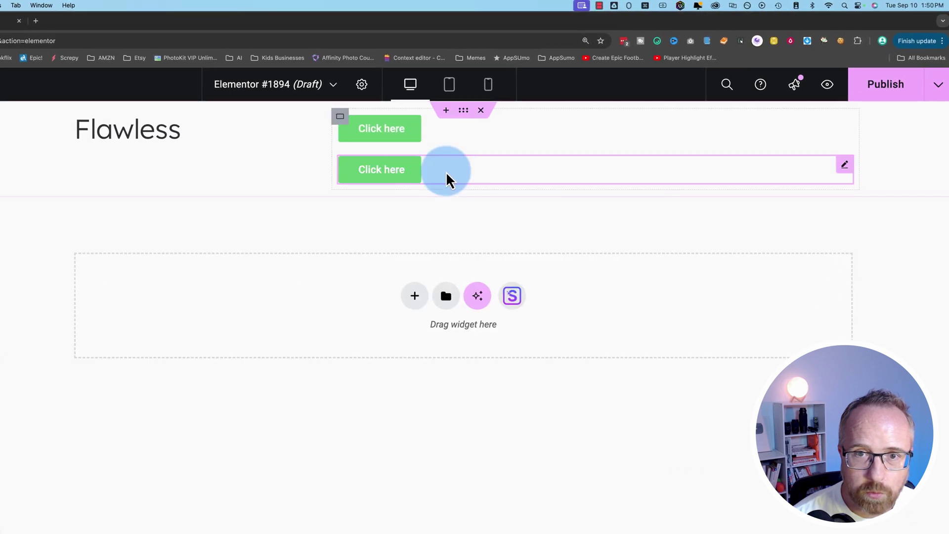
right_click(447, 173)
click(435, 209)
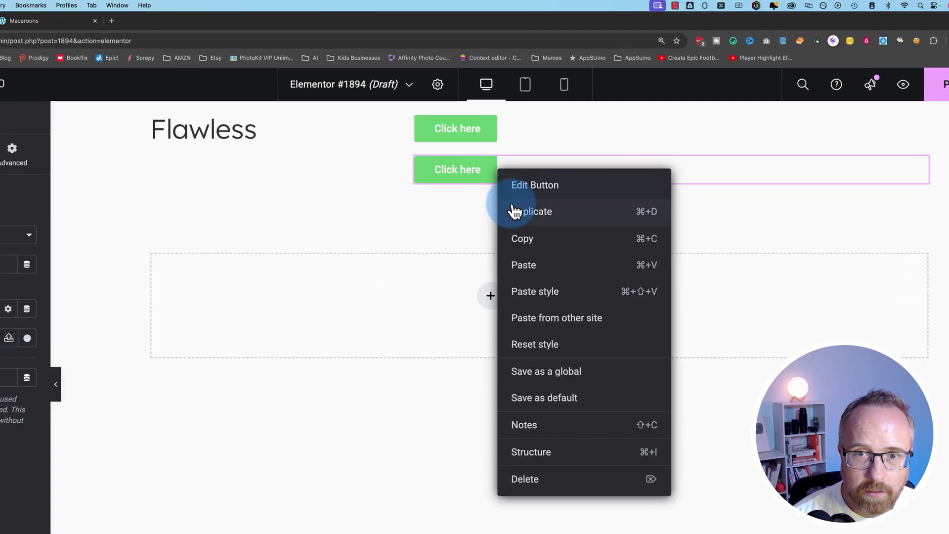
right_click(408, 210)
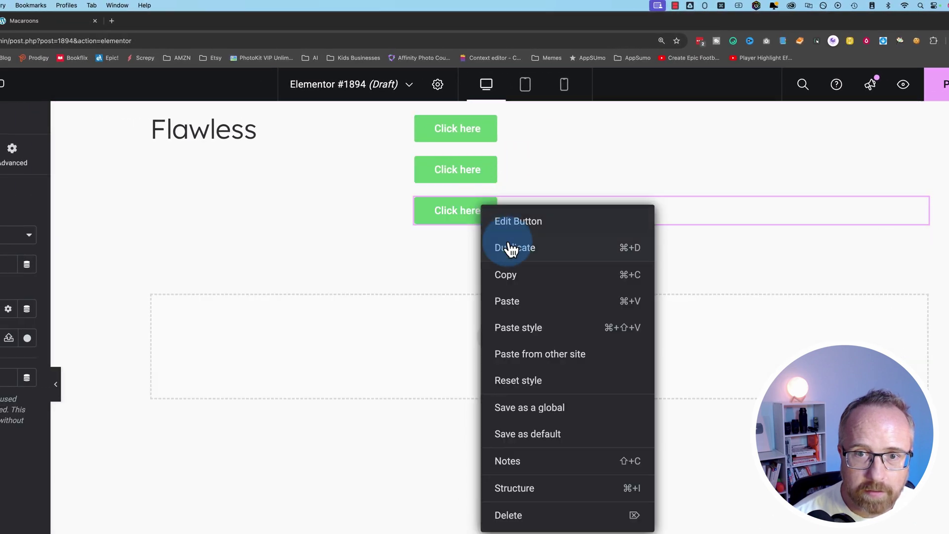
click(510, 250)
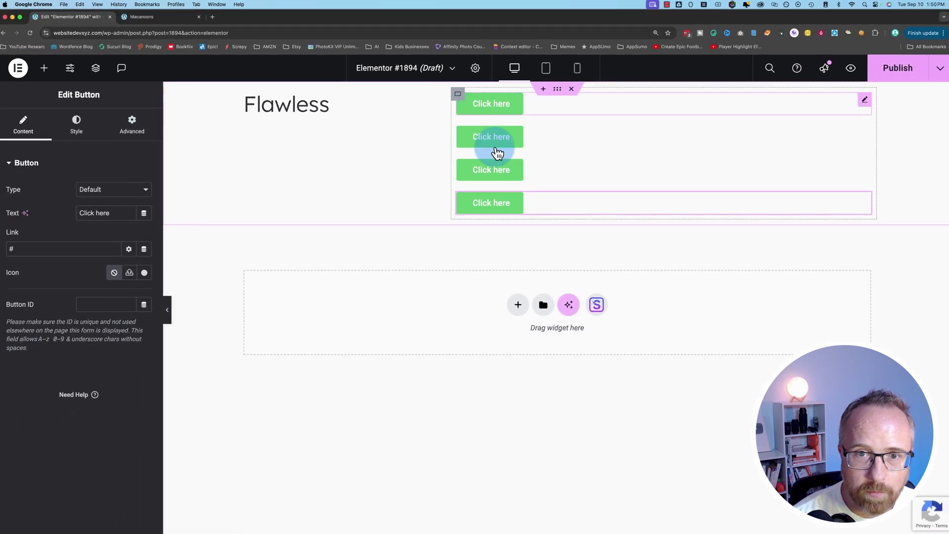
click(442, 134)
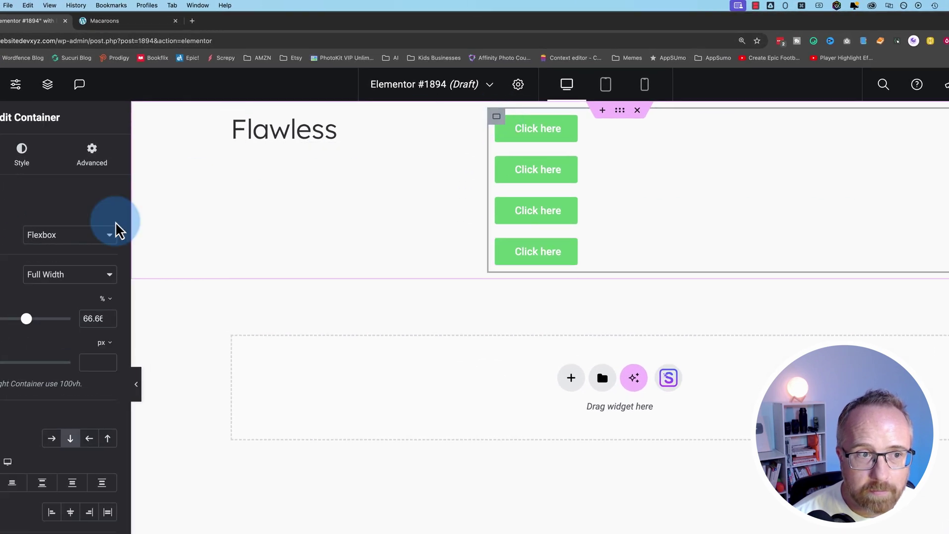
Switch the right container's layout from Flexbox to Grid with 4 columns.
click(113, 233)
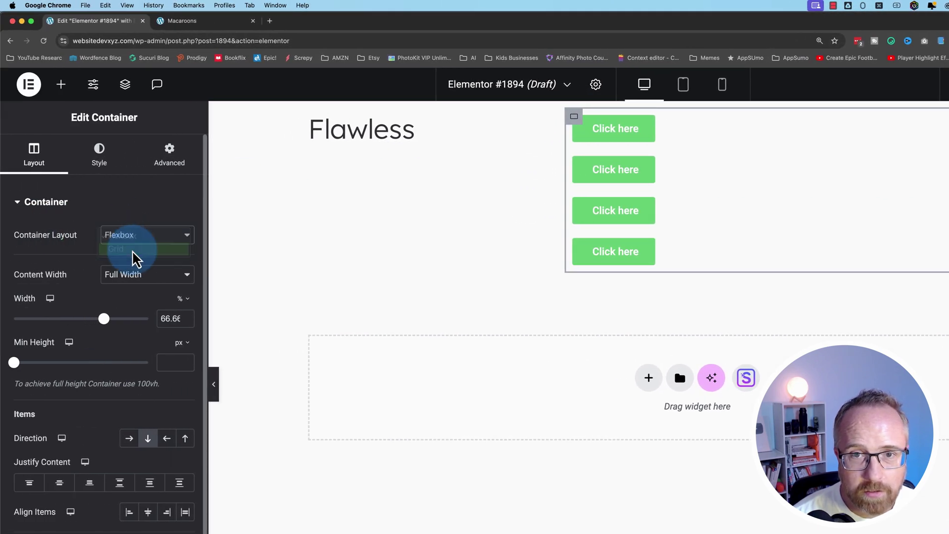
click(135, 253)
drag(38, 477, 51, 480)
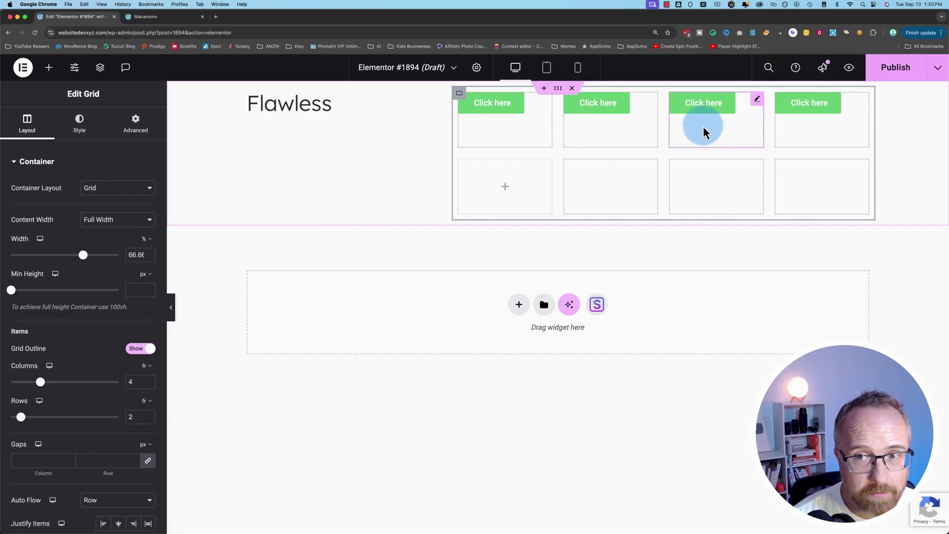
Give the first button a transparent background, black text and green hover text colour.
click(499, 108)
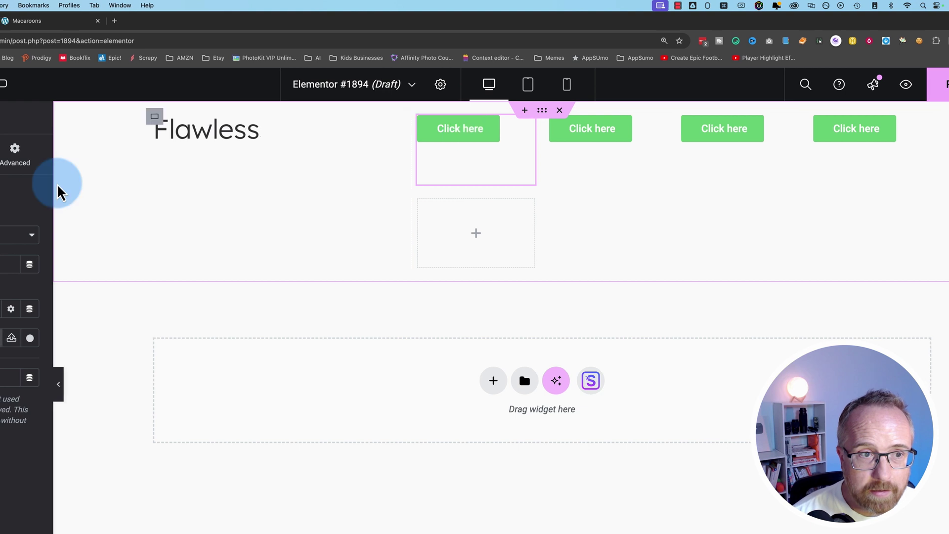
click(0, 164)
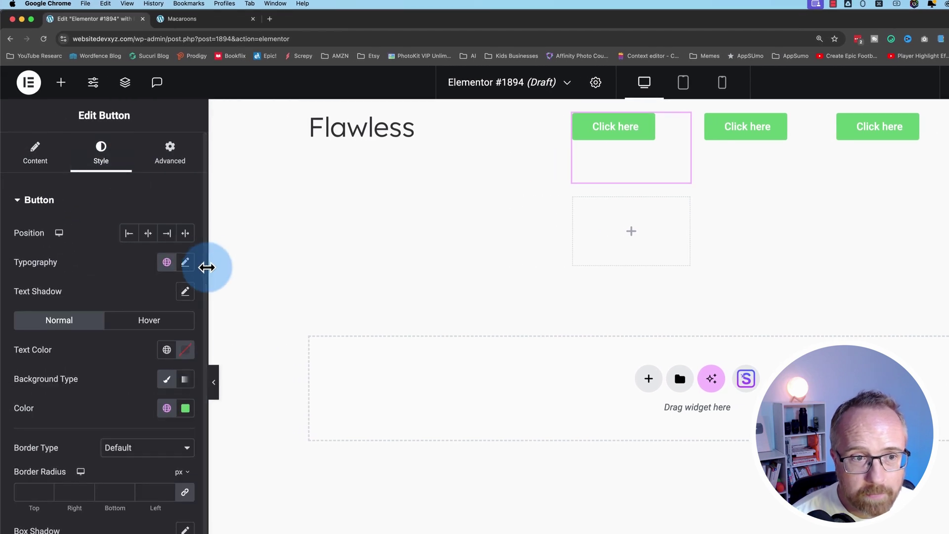
click(185, 406)
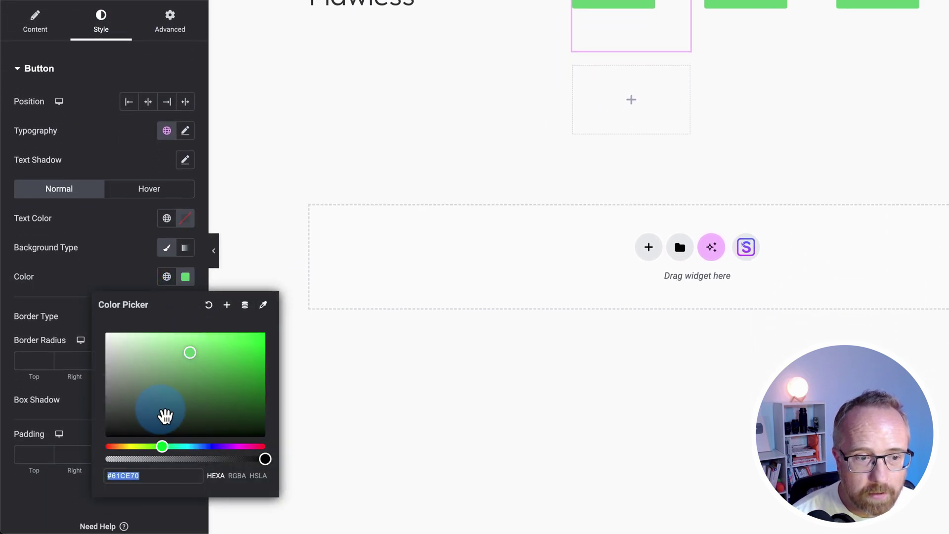
drag(144, 465, 104, 458)
click(185, 218)
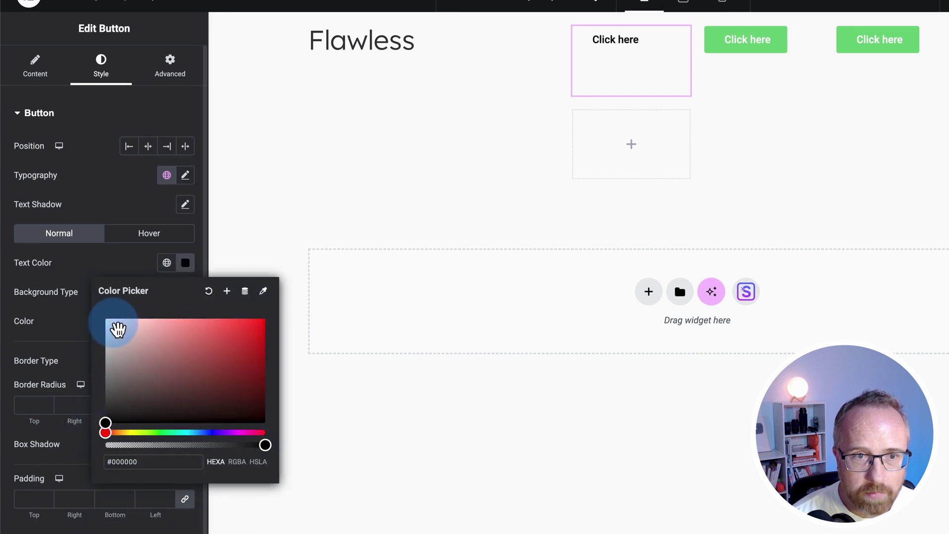
click(146, 236)
click(186, 263)
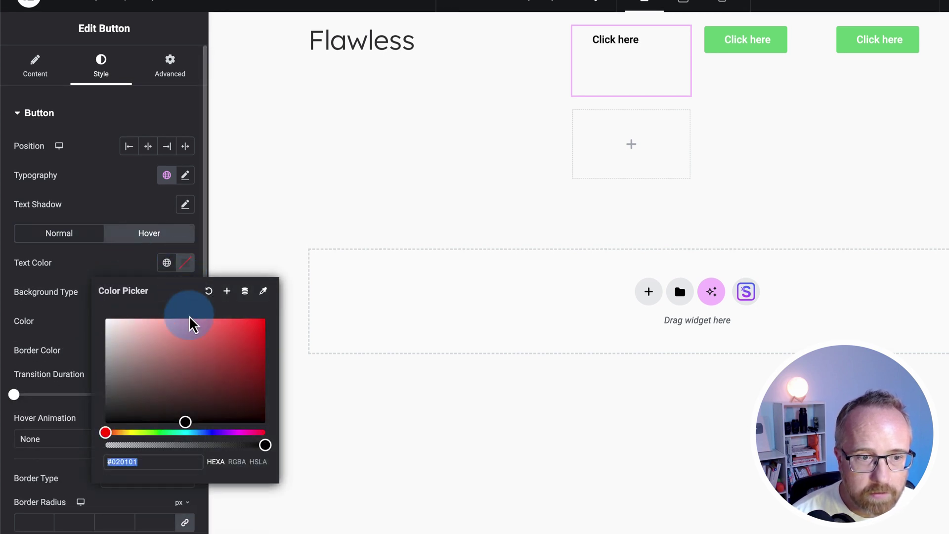
drag(173, 433, 162, 433)
drag(203, 361, 219, 350)
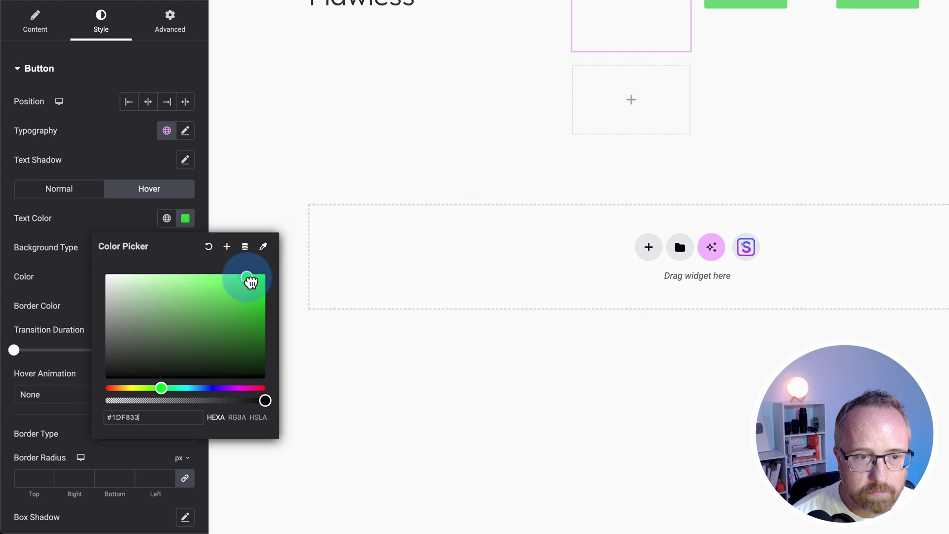
drag(252, 284, 272, 301)
click(141, 232)
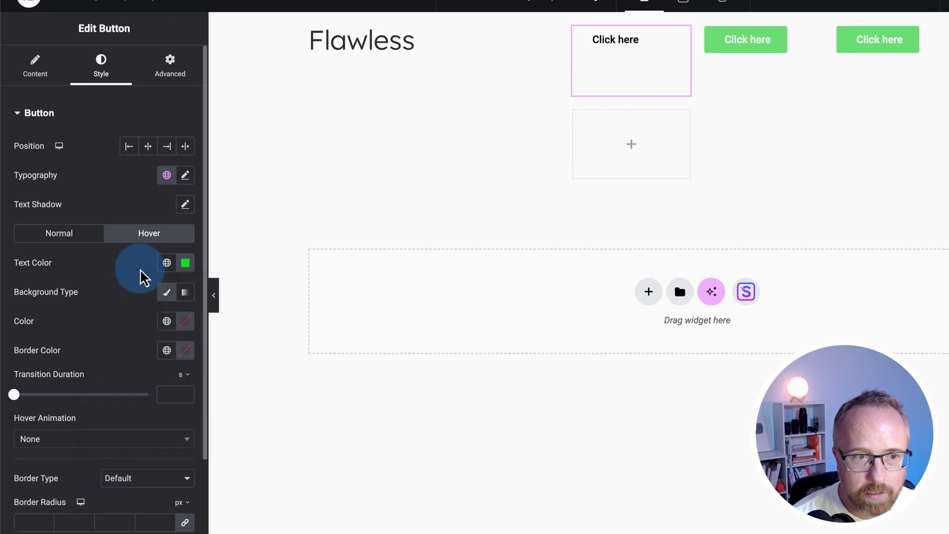
Copy the first button's style and paste it onto the second, third and fourth buttons.
right_click(686, 42)
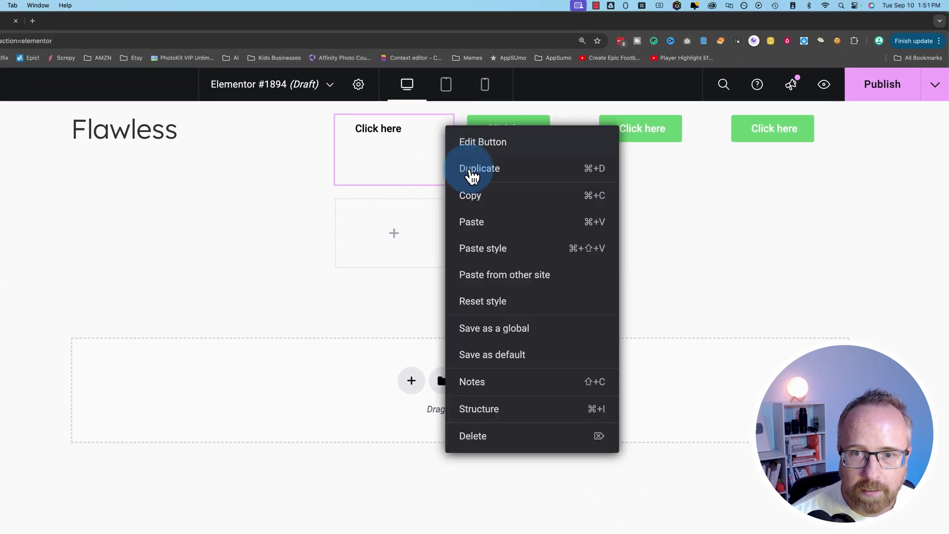
click(483, 223)
right_click(578, 129)
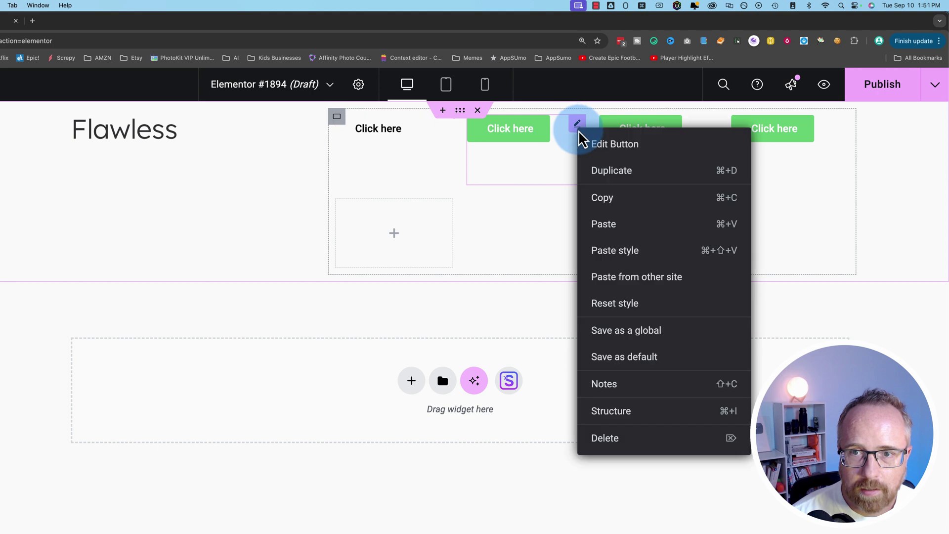
click(622, 227)
right_click(705, 131)
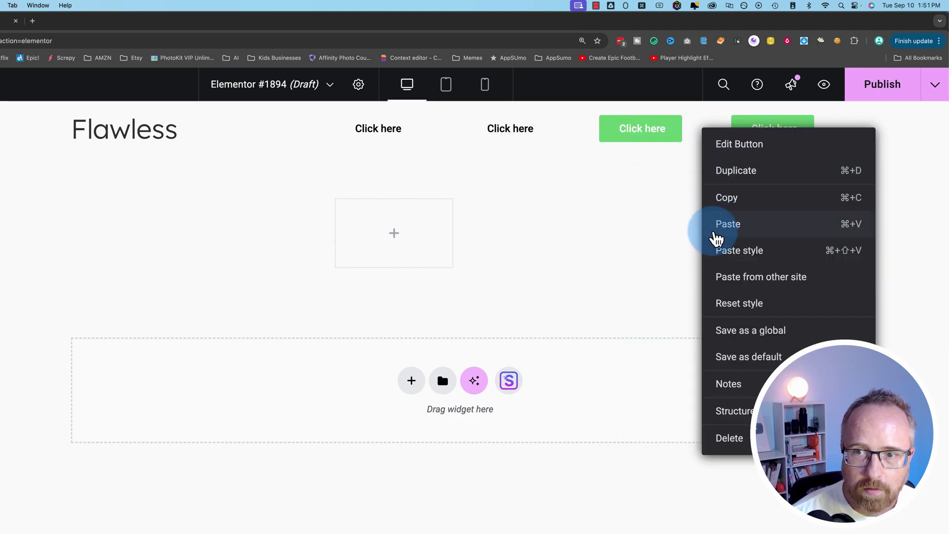
click(718, 241)
right_click(837, 128)
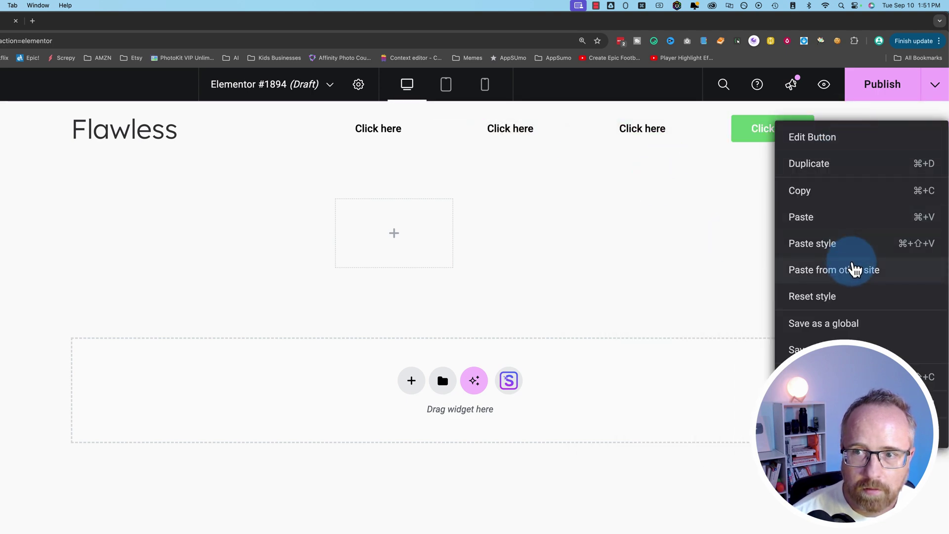
click(853, 263)
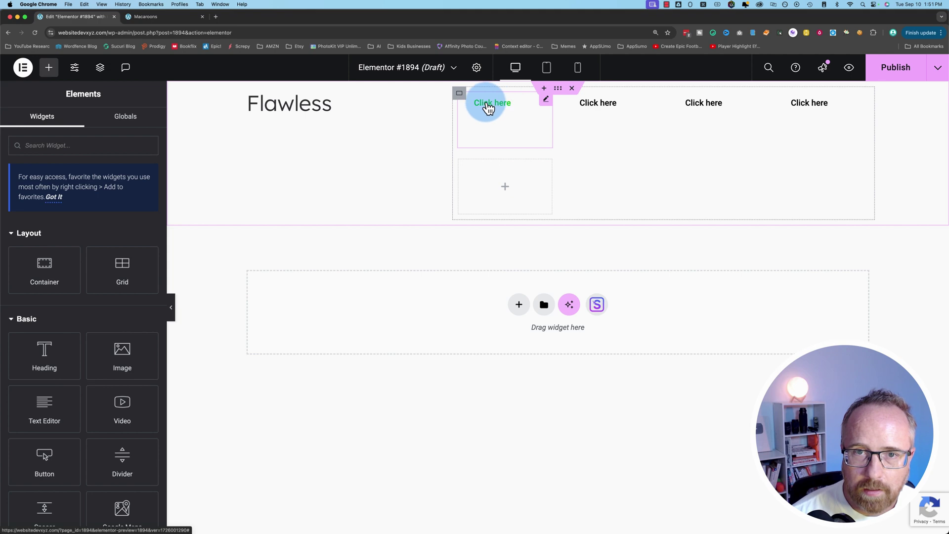
Set the button grid to Justify Items End, 1 row and Align Items Center, then hide the panel.
click(459, 93)
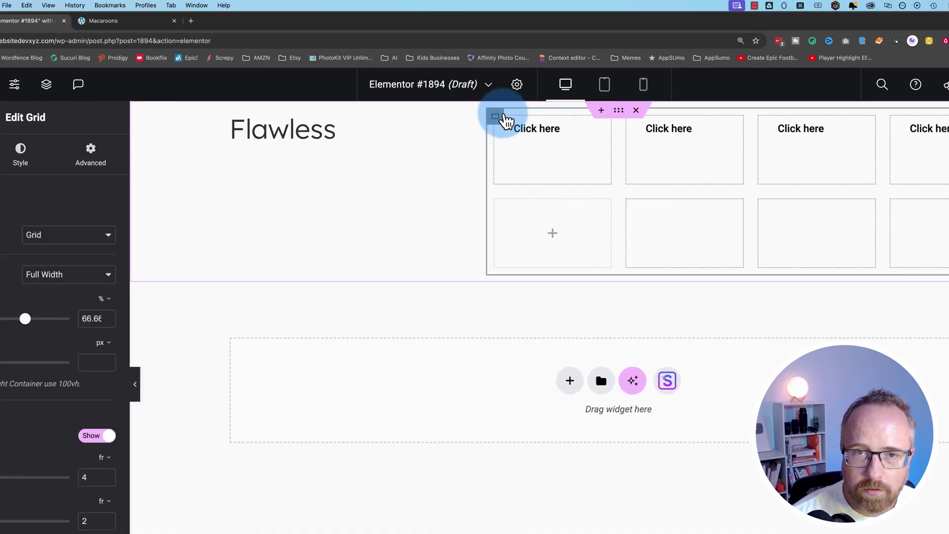
scroll(33, 500, down, 4)
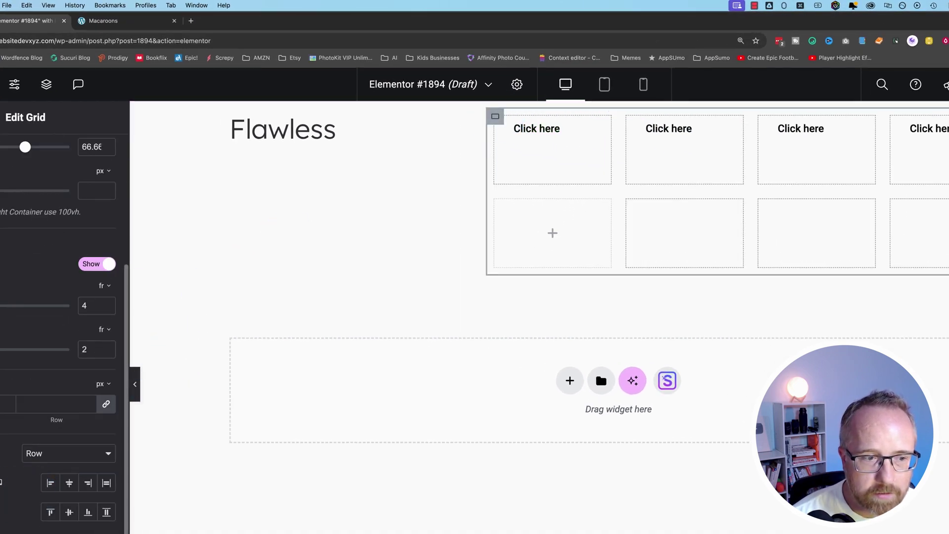
click(87, 483)
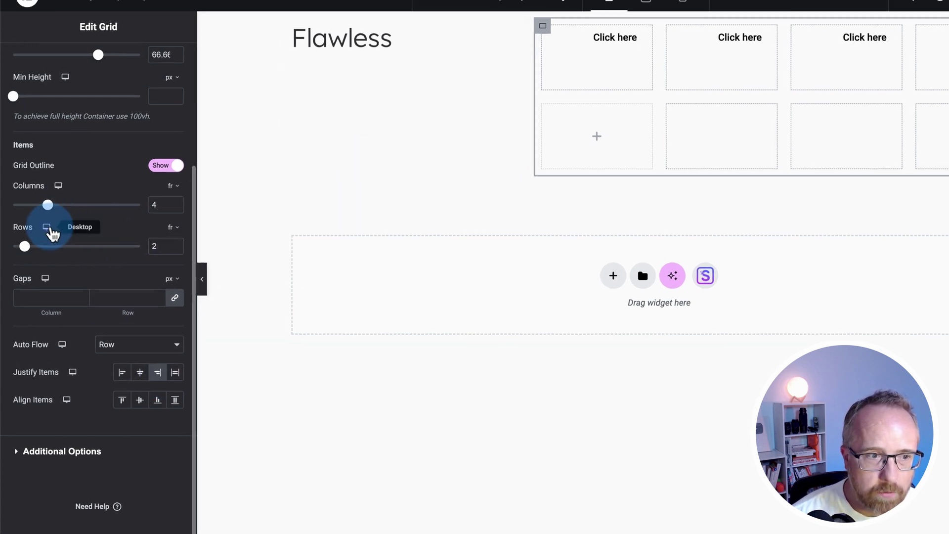
drag(24, 247, 13, 248)
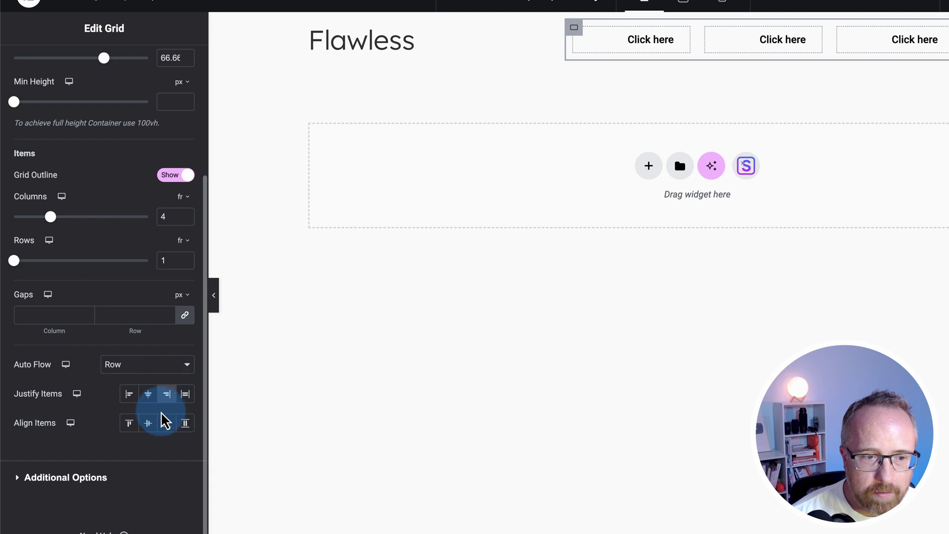
click(148, 426)
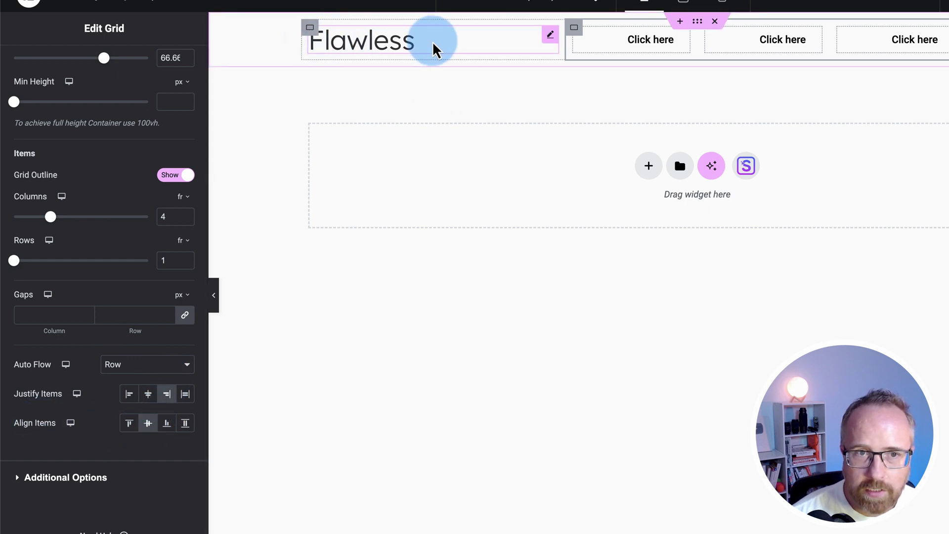
key(super+p)
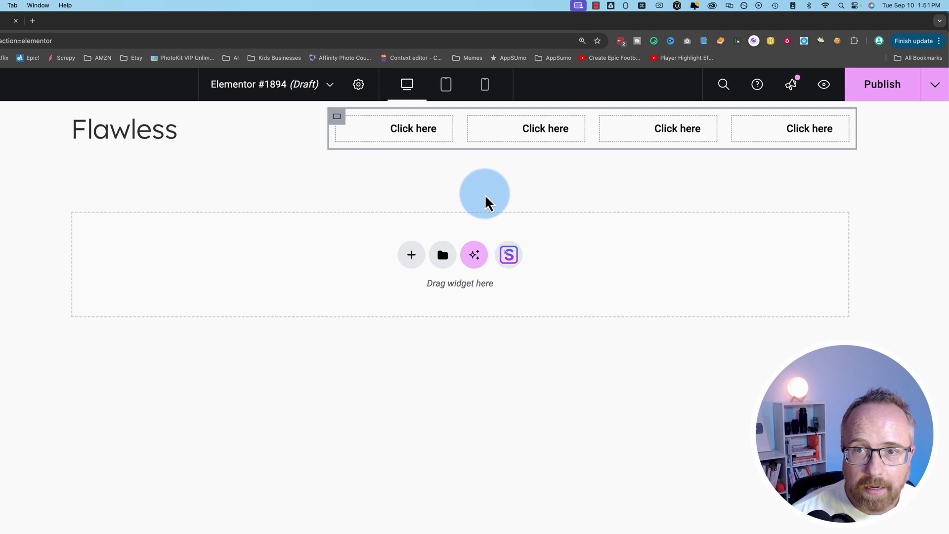
Relabel the header buttons Home, About, Services and My Account, then publish the page.
click(402, 131)
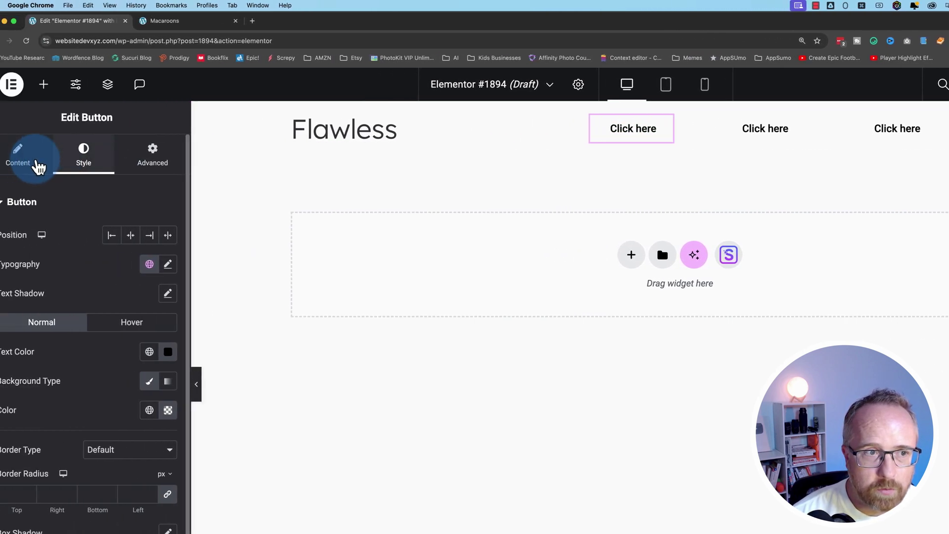
click(36, 163)
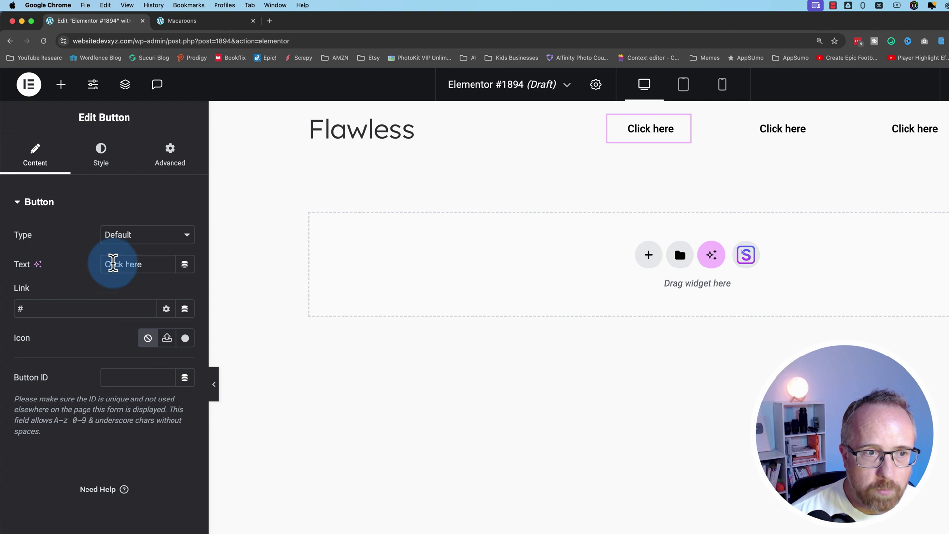
triple_click(116, 267)
text(Home)
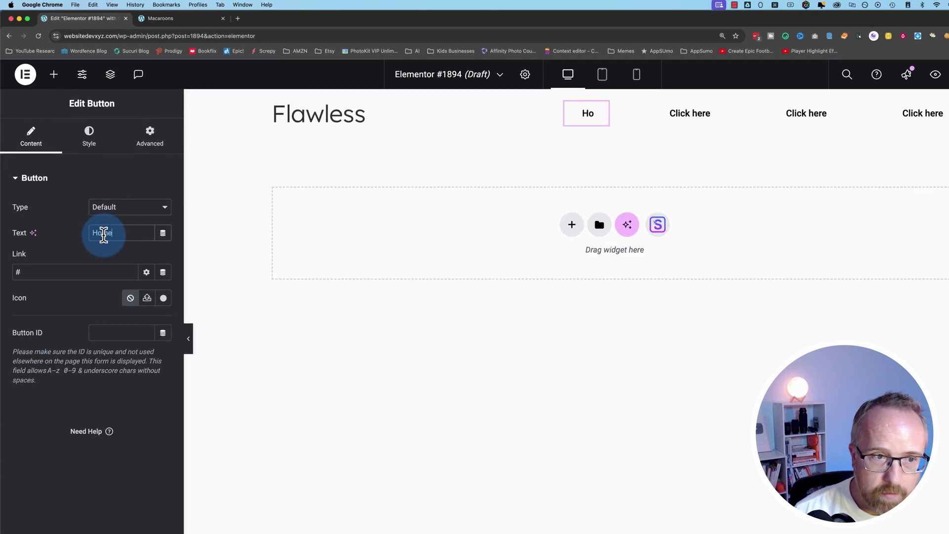
click(690, 113)
text(About)
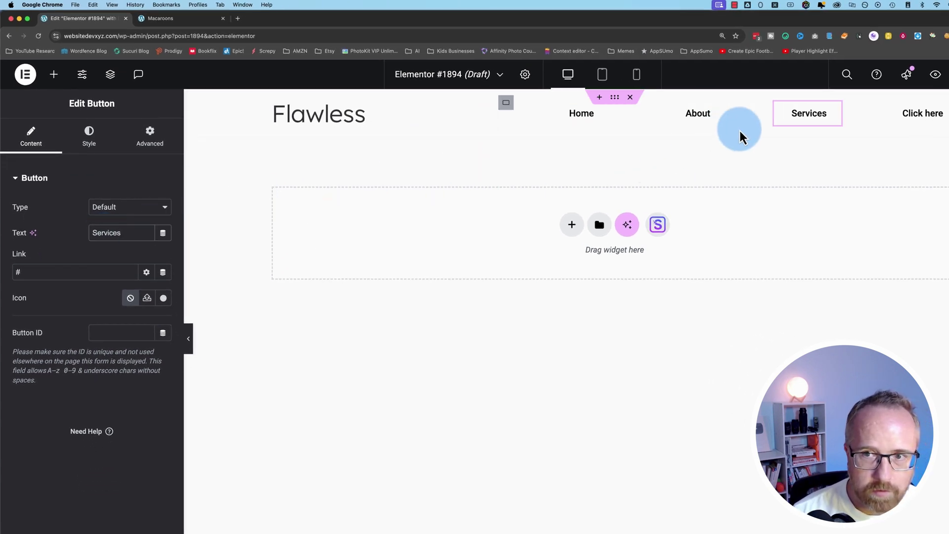
click(934, 122)
triple_click(141, 227)
text(My Account)
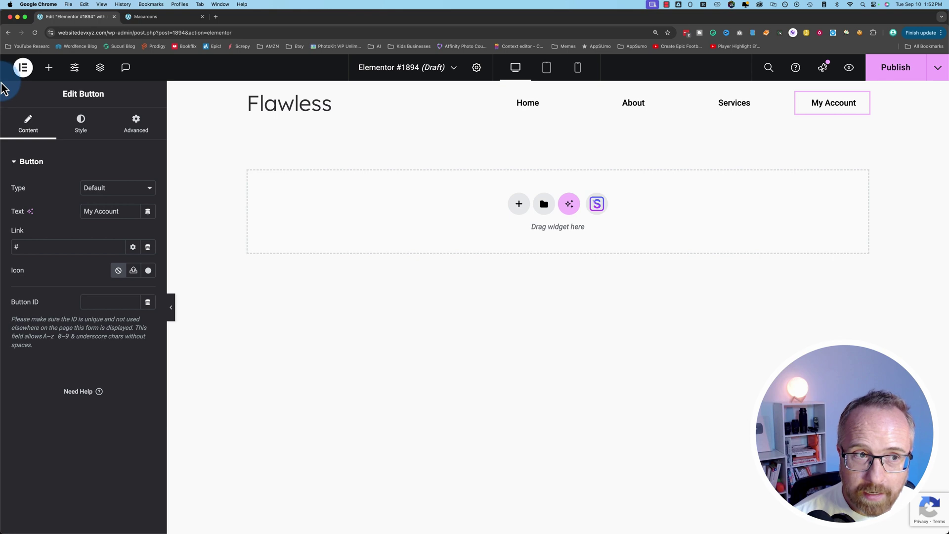
click(886, 72)
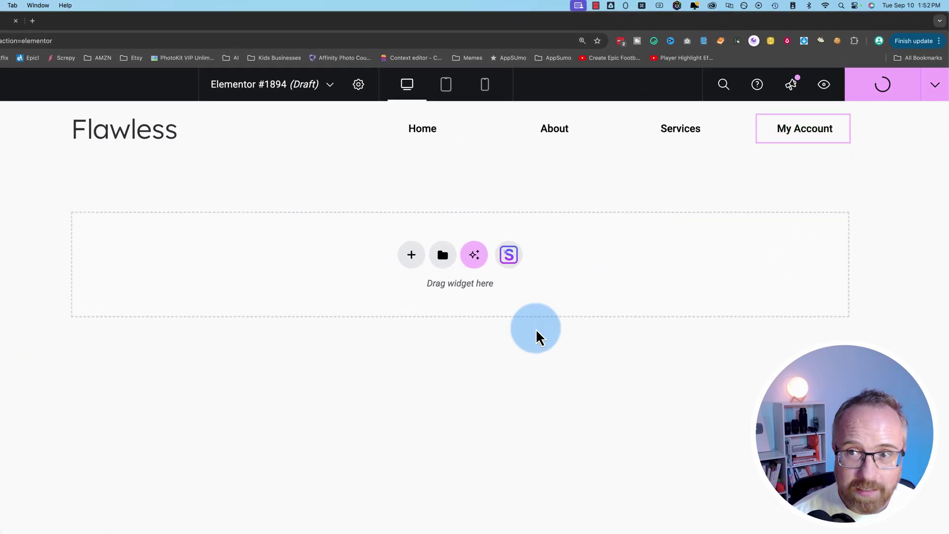
Exit Elementor to the WordPress dashboard and activate the Astra theme under Appearance > Themes.
click(28, 84)
click(54, 223)
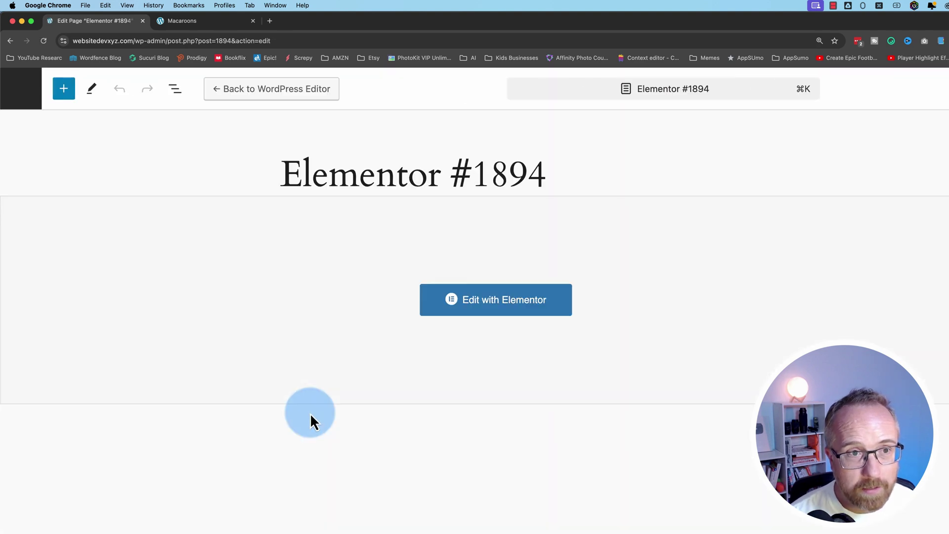
click(19, 90)
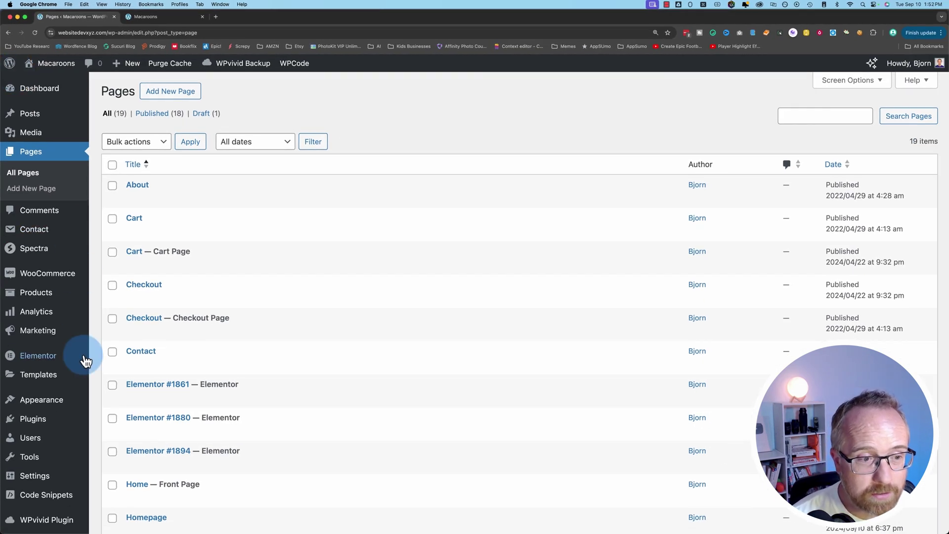
scroll(85, 361, down, 2)
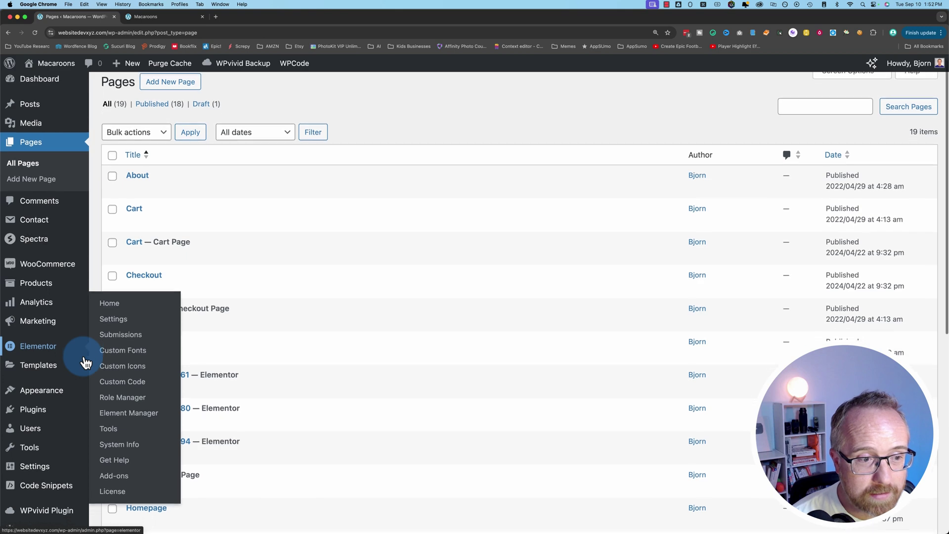
mouse_move(64, 365)
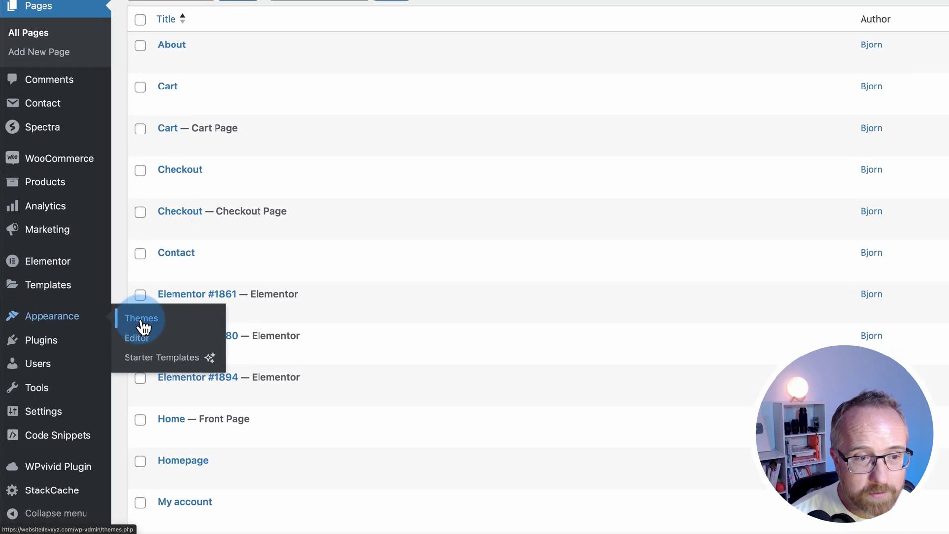
click(141, 320)
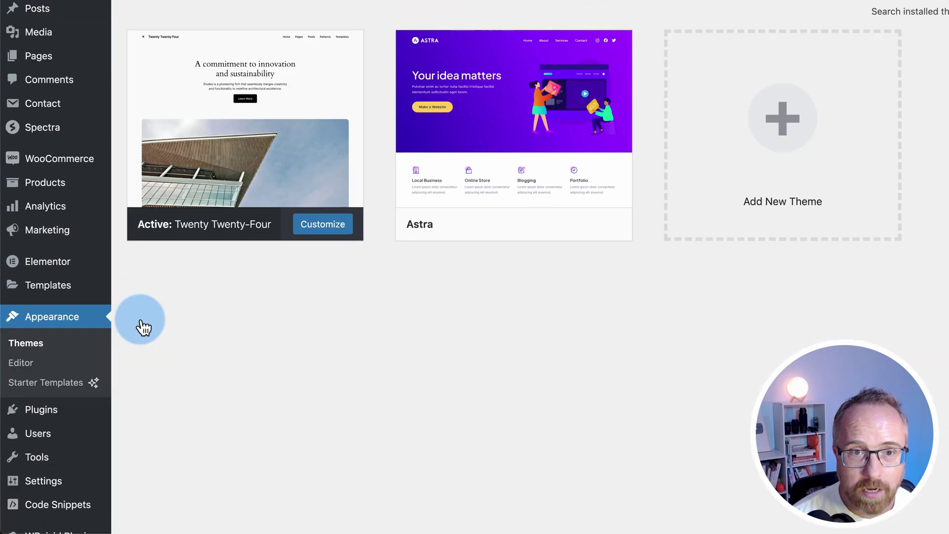
mouse_move(544, 220)
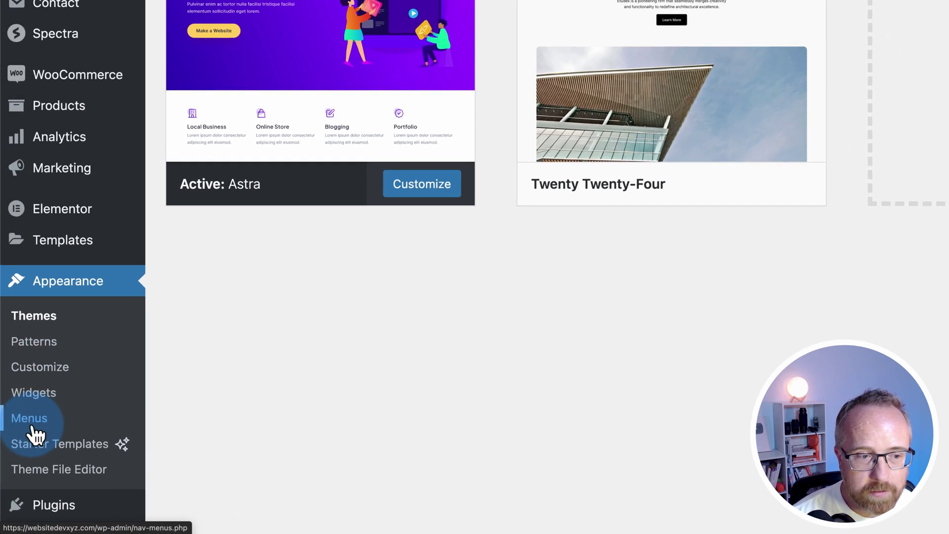
Create a Main Nav menu holding the Home, About, Cart, Contact and My account pages.
click(31, 425)
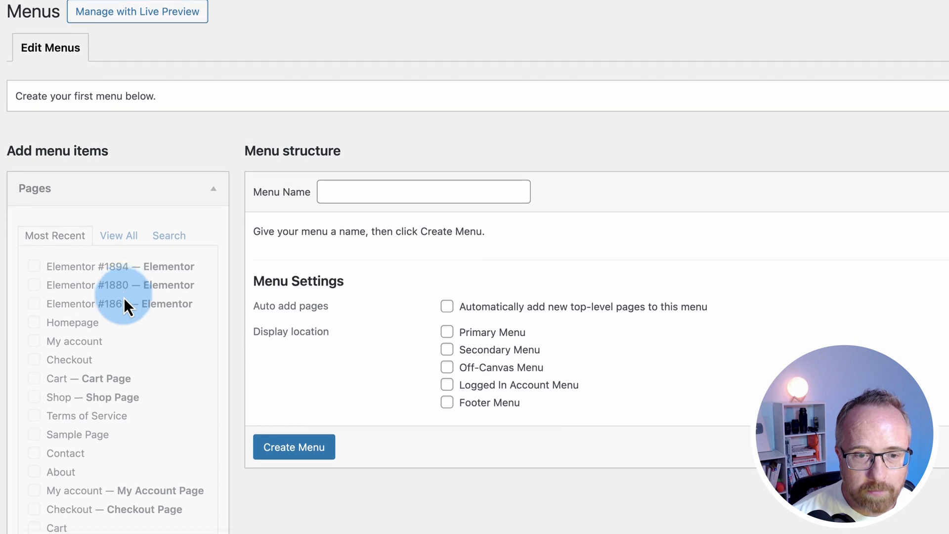
click(328, 141)
click(381, 173)
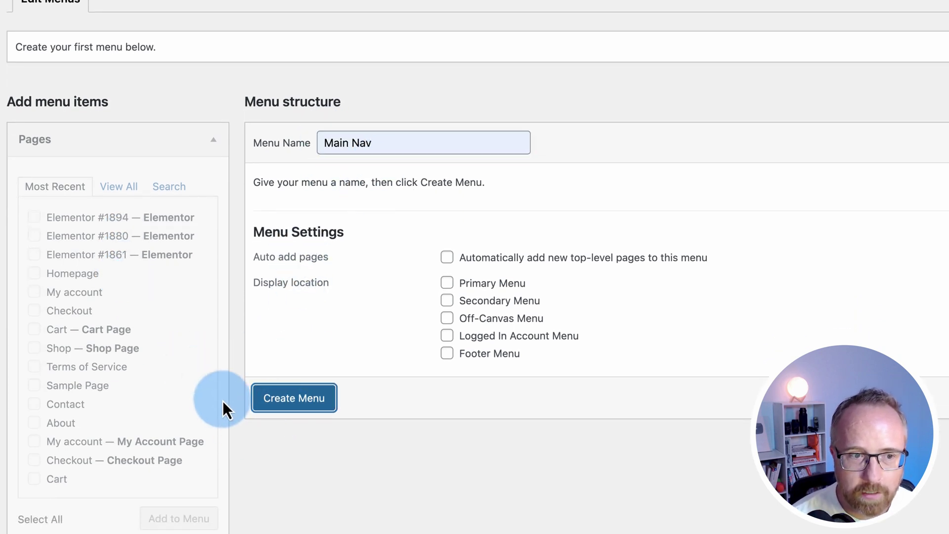
click(120, 187)
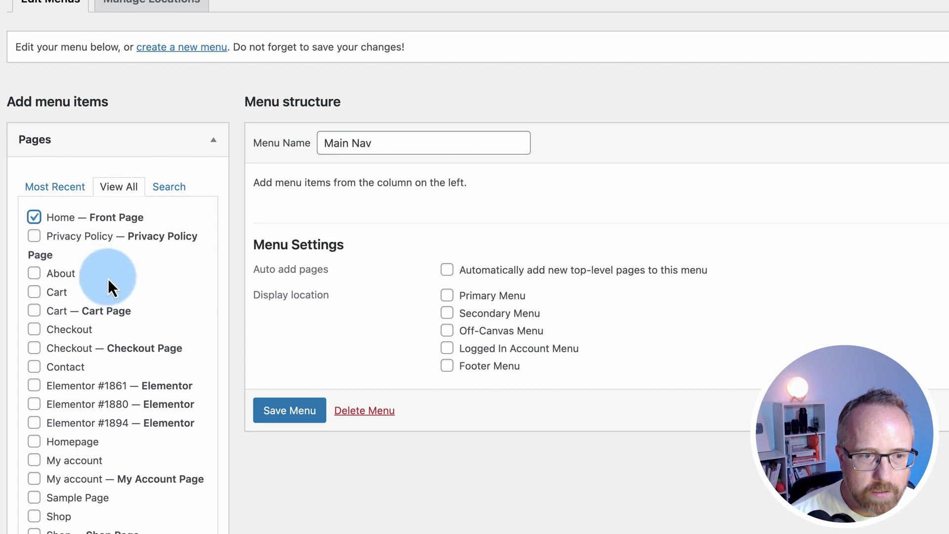
click(34, 367)
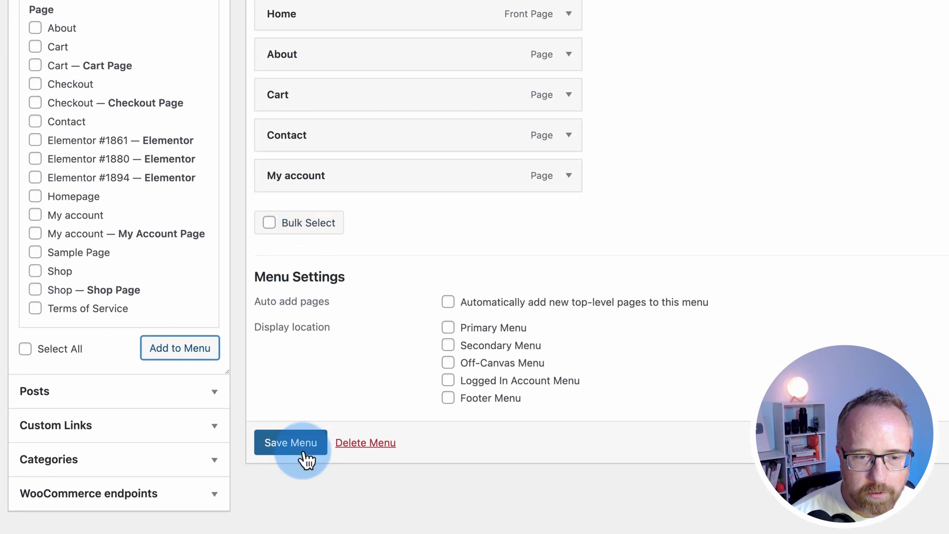
Save the Main Nav menu and reactivate the Twenty Twenty-Four theme.
click(292, 443)
click(47, 366)
click(550, 218)
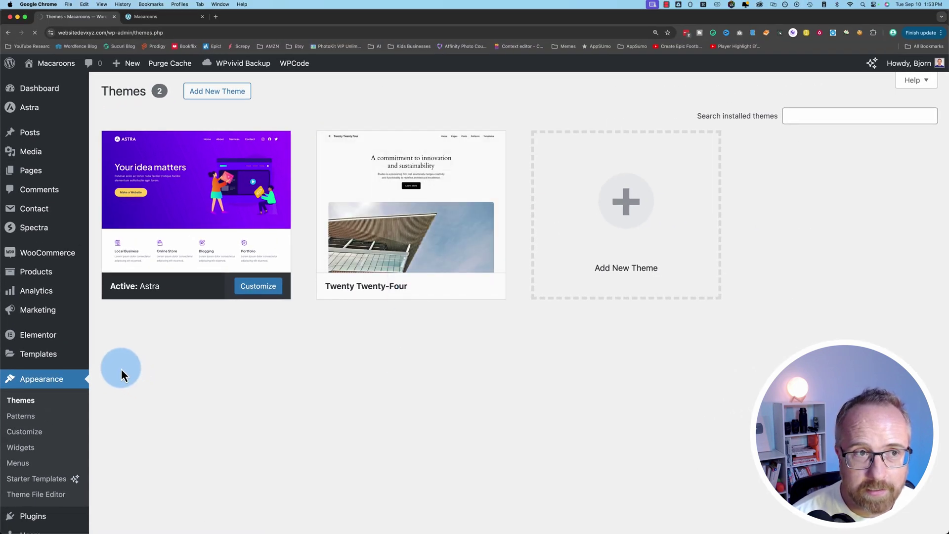
Open the Elementor #1894 page from Pages > All Pages in the Elementor editor.
scroll(118, 364, down, 3)
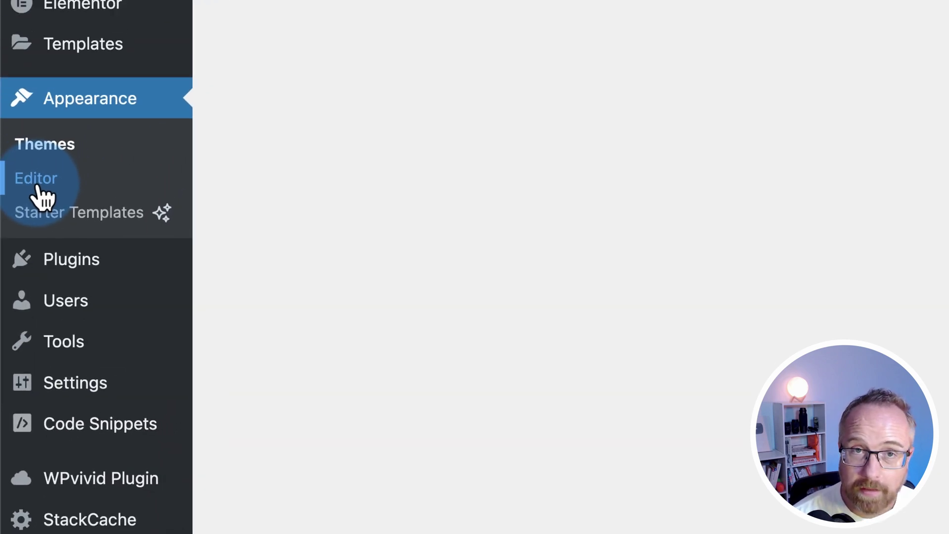
scroll(25, 198, up, 2)
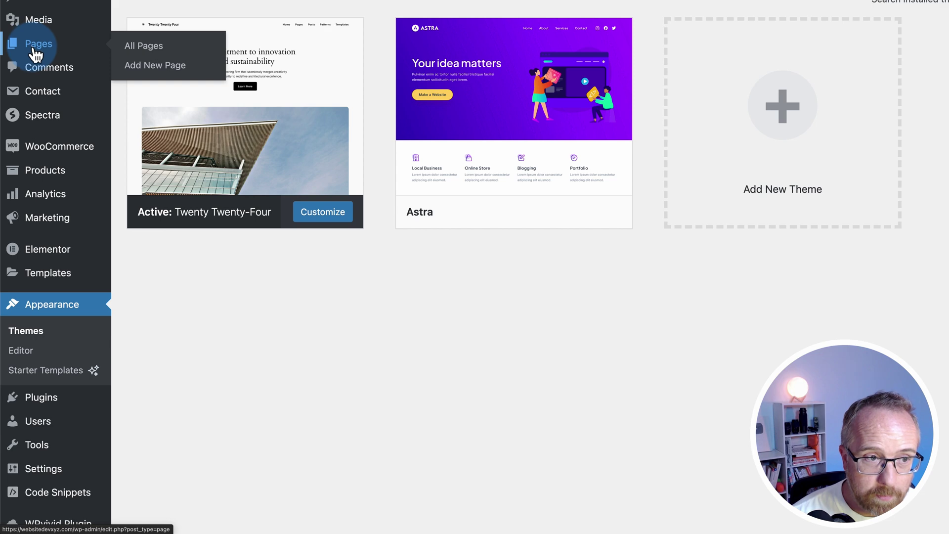
click(35, 55)
scroll(165, 291, down, 2)
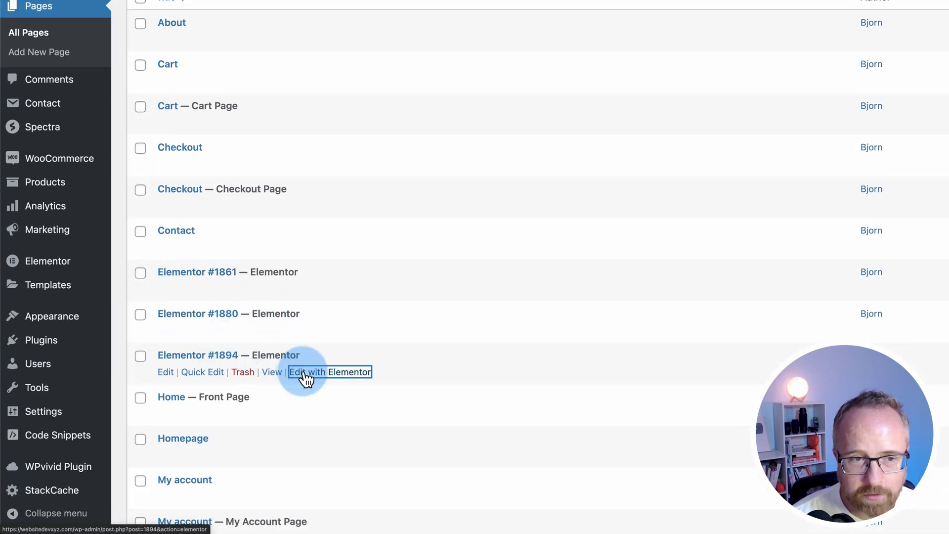
click(305, 374)
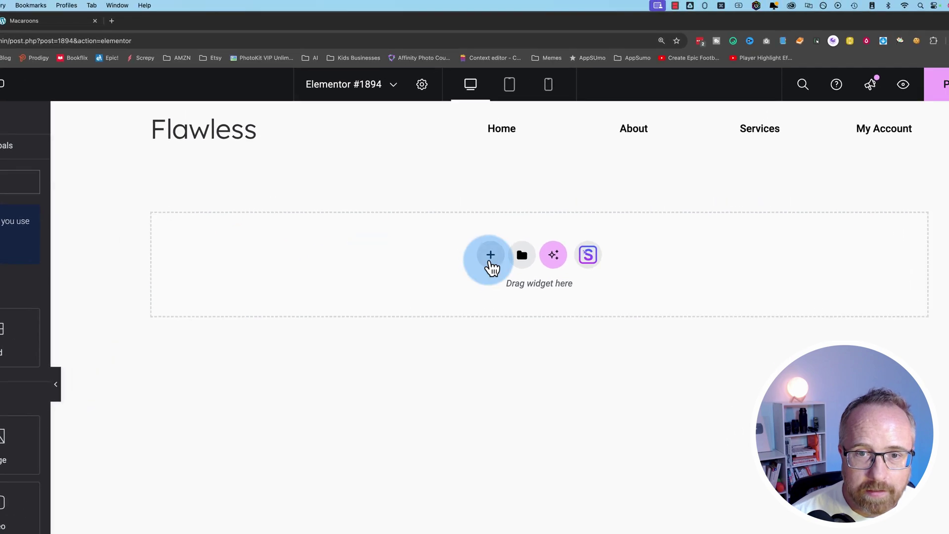
Insert a flexbox container with a narrow-left, wide-right two-column structure below the header.
click(490, 255)
click(498, 293)
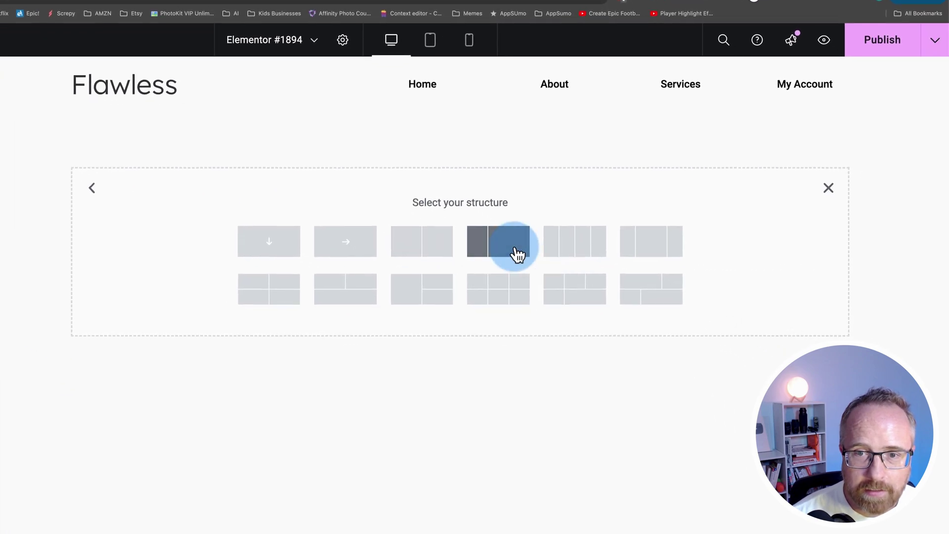
click(515, 252)
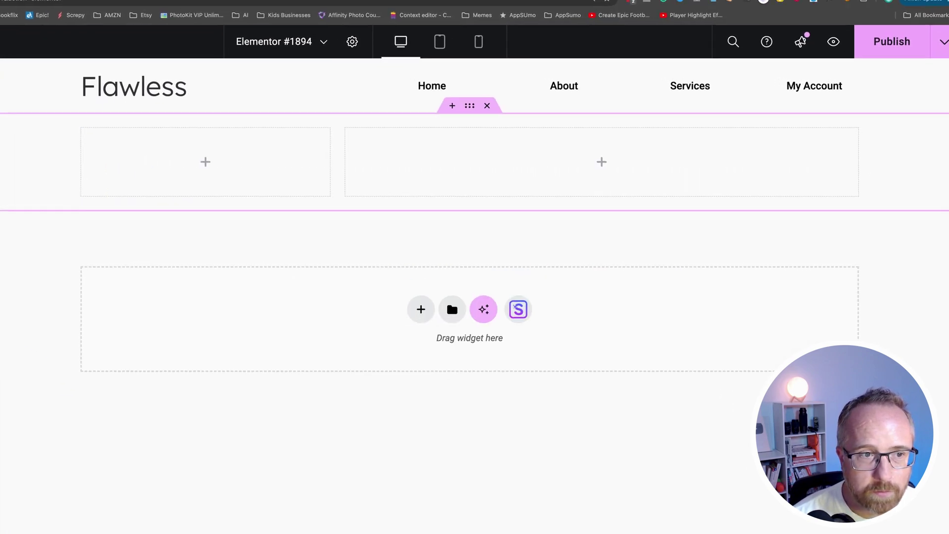
Duplicate the Flawless logo and move the copy into the new container's left column.
click(0, 40)
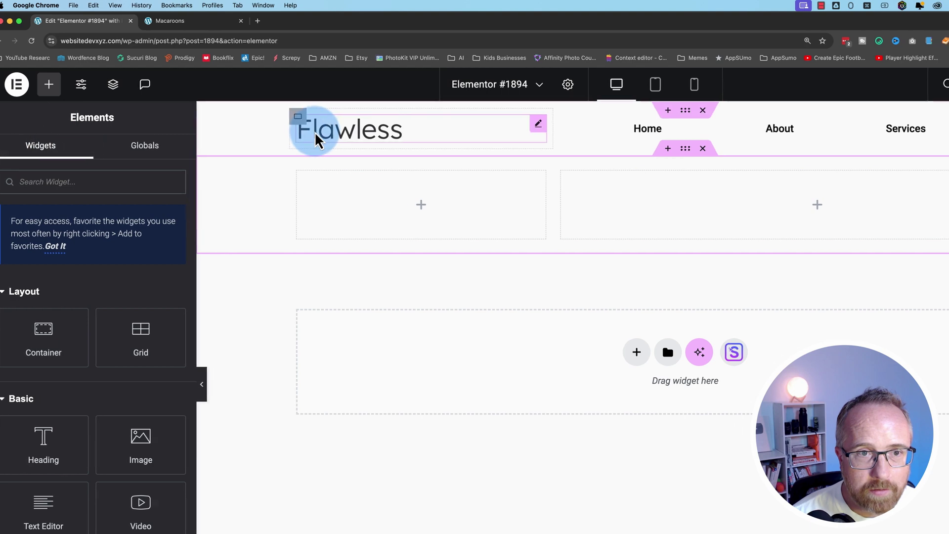
right_click(560, 129)
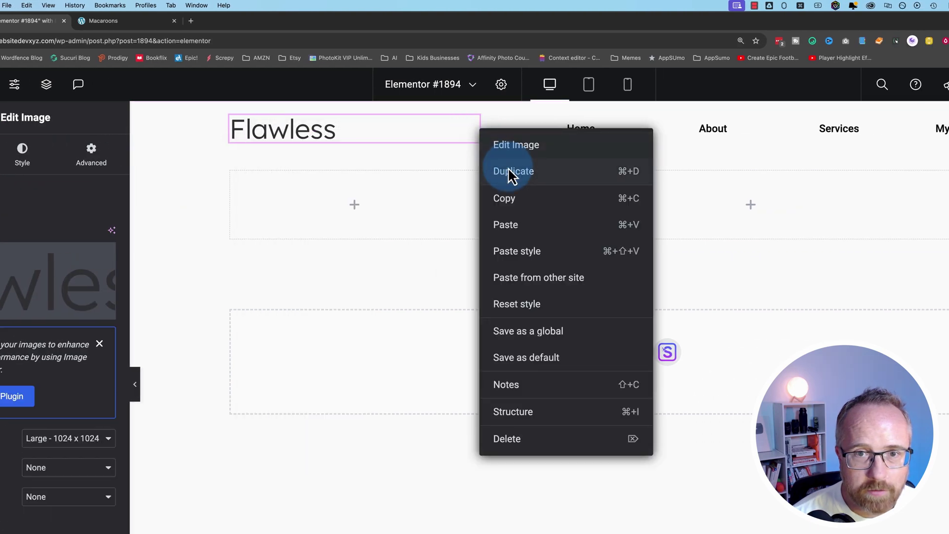
click(509, 171)
drag(473, 167, 190, 244)
click(0, 84)
Search widgets for 'nav' and drop the WordPress Menu widget into the right column.
click(0, 182)
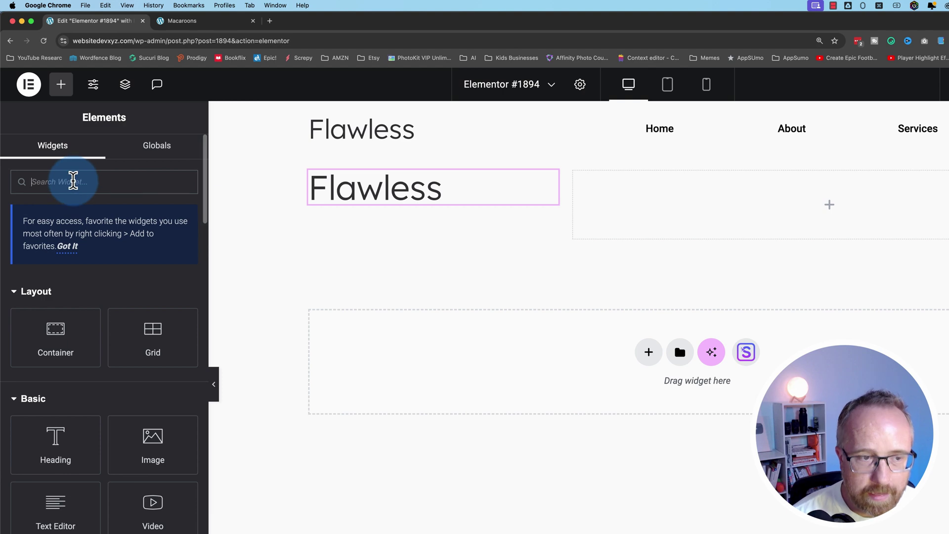
text(nav)
drag(59, 307, 763, 223)
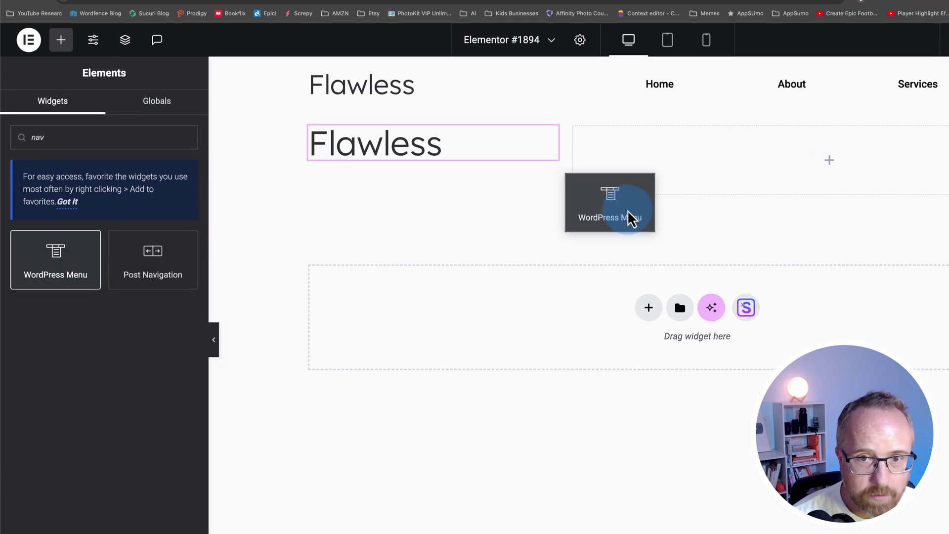
drag(763, 179, 763, 180)
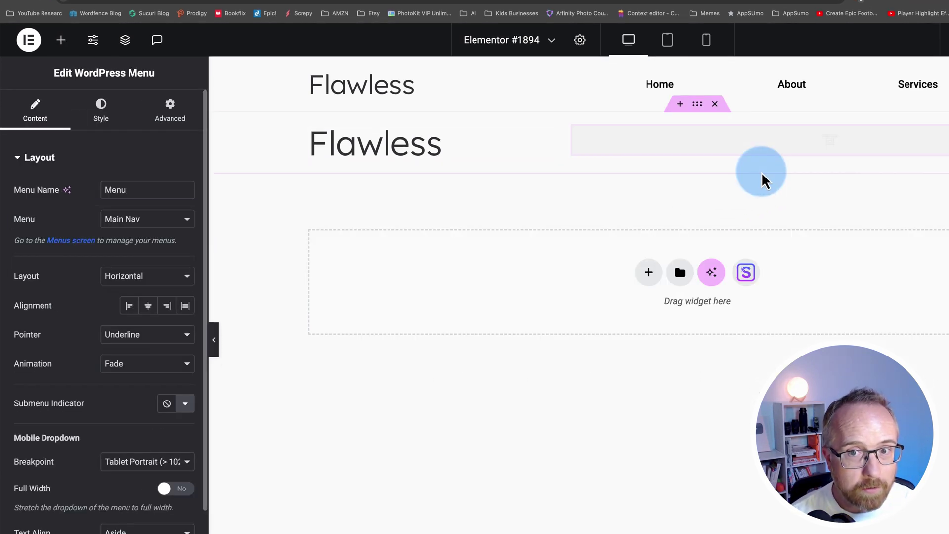